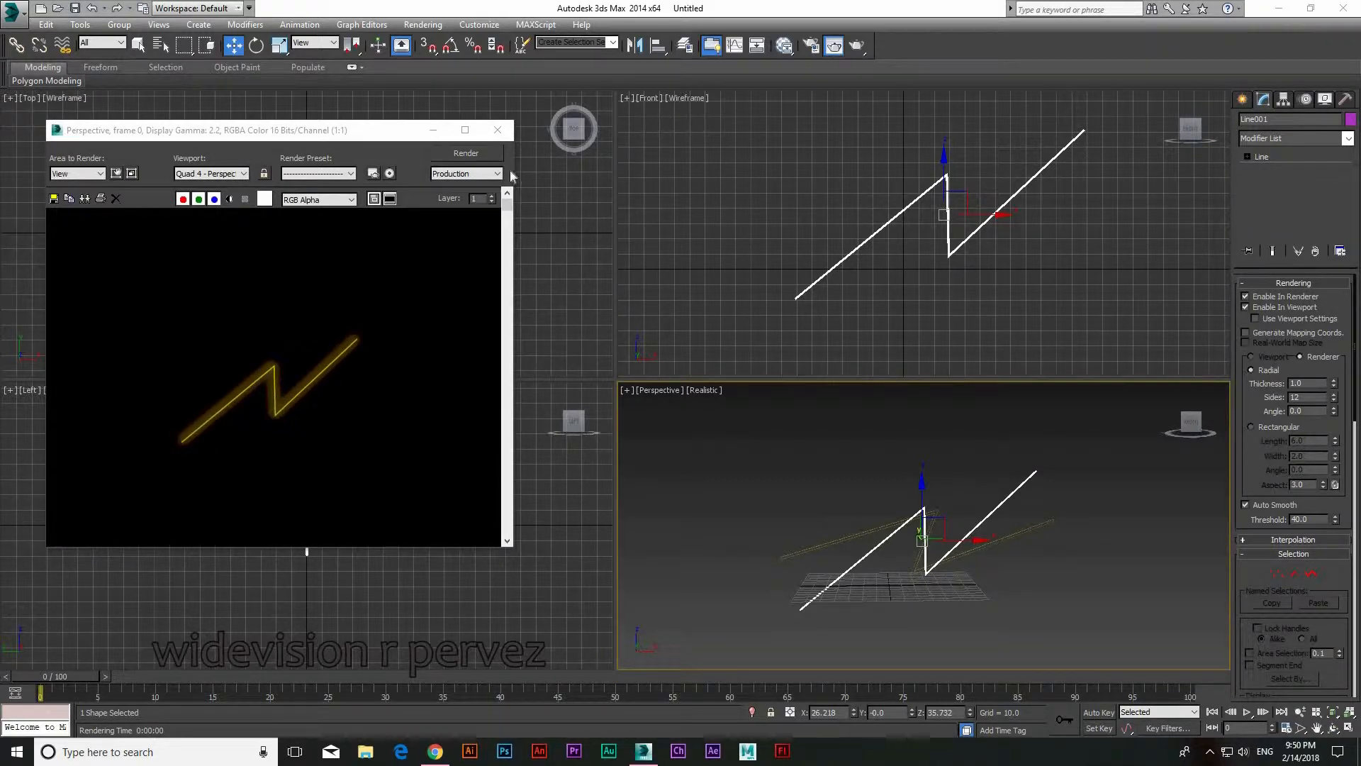
Close the rendered image and reset the scene without saving the changes
{"action": "left_click", "coordinate": [497, 129]}
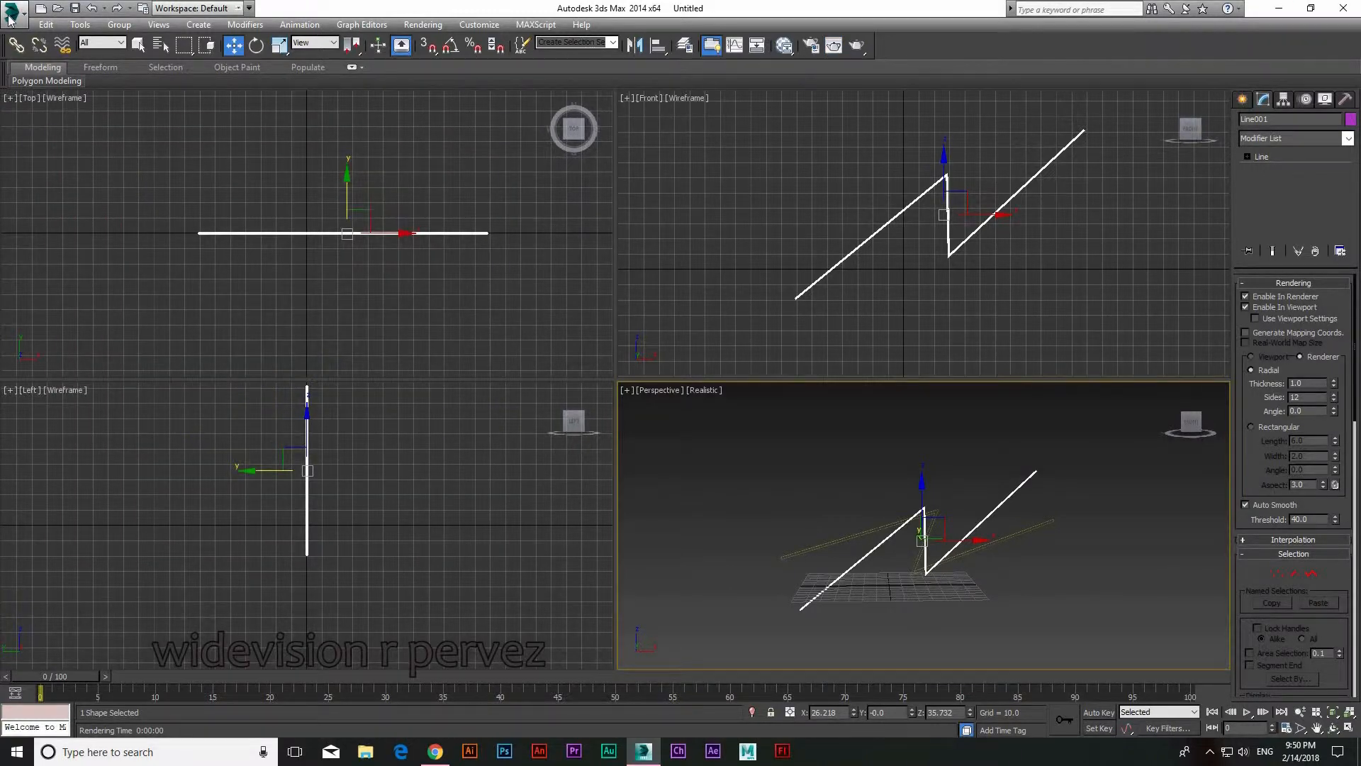
{"action": "left_click", "coordinate": [11, 14]}
{"action": "left_click", "coordinate": [53, 84]}
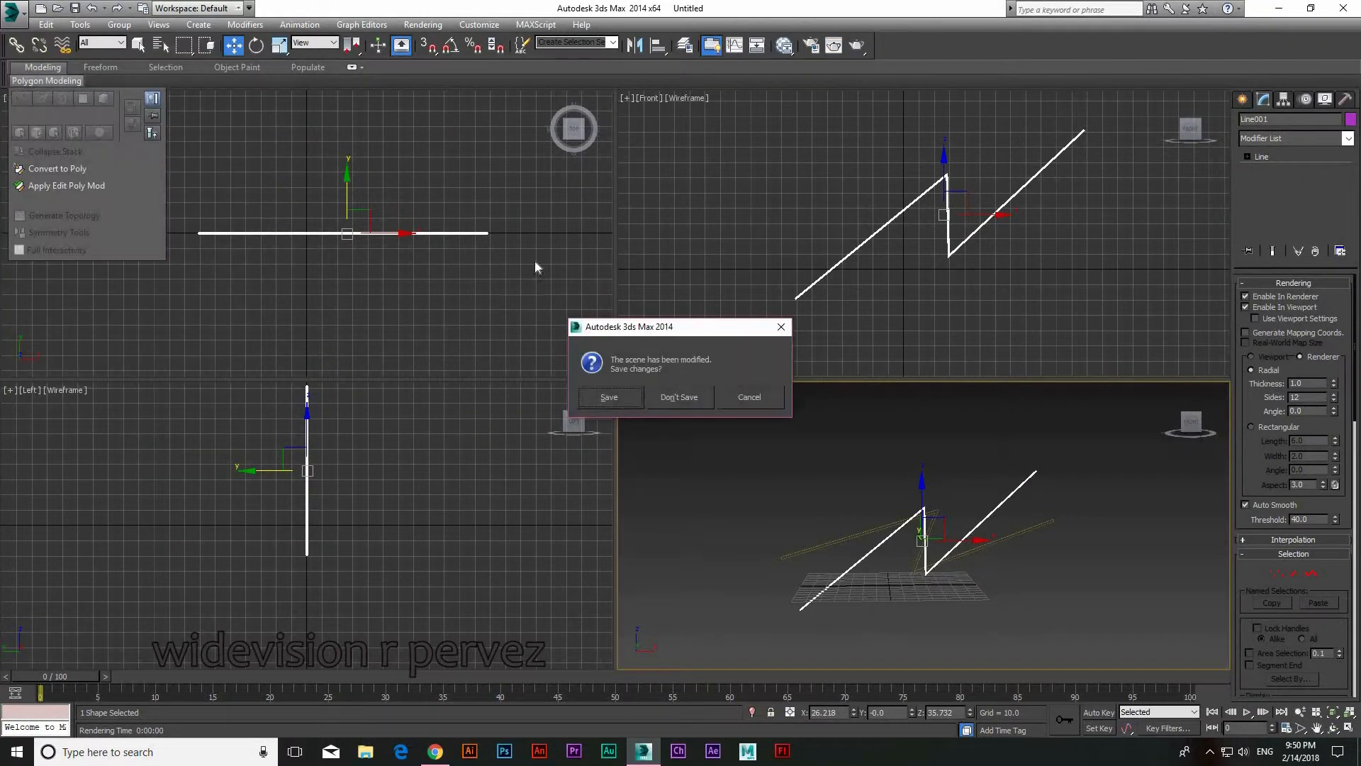
{"action": "left_click", "coordinate": [655, 397]}
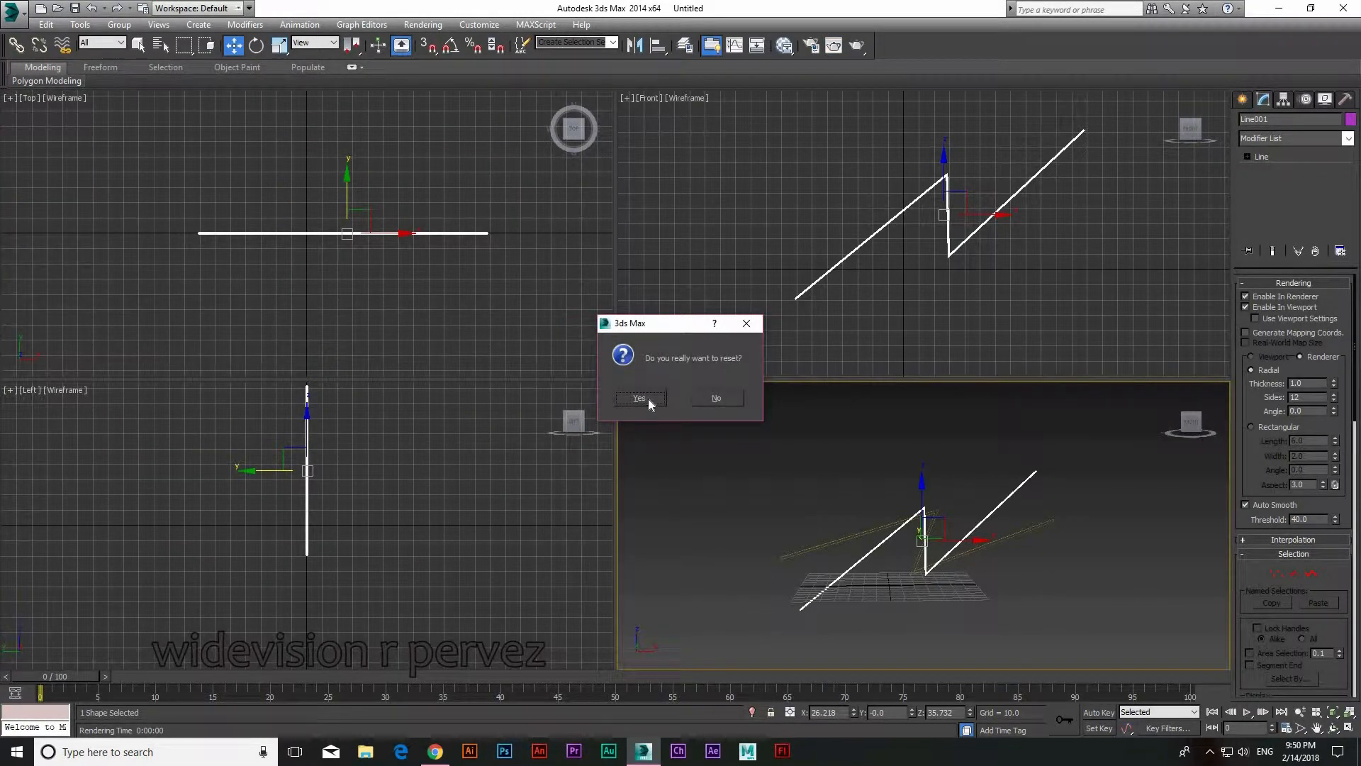
{"action": "left_click", "coordinate": [633, 396]}
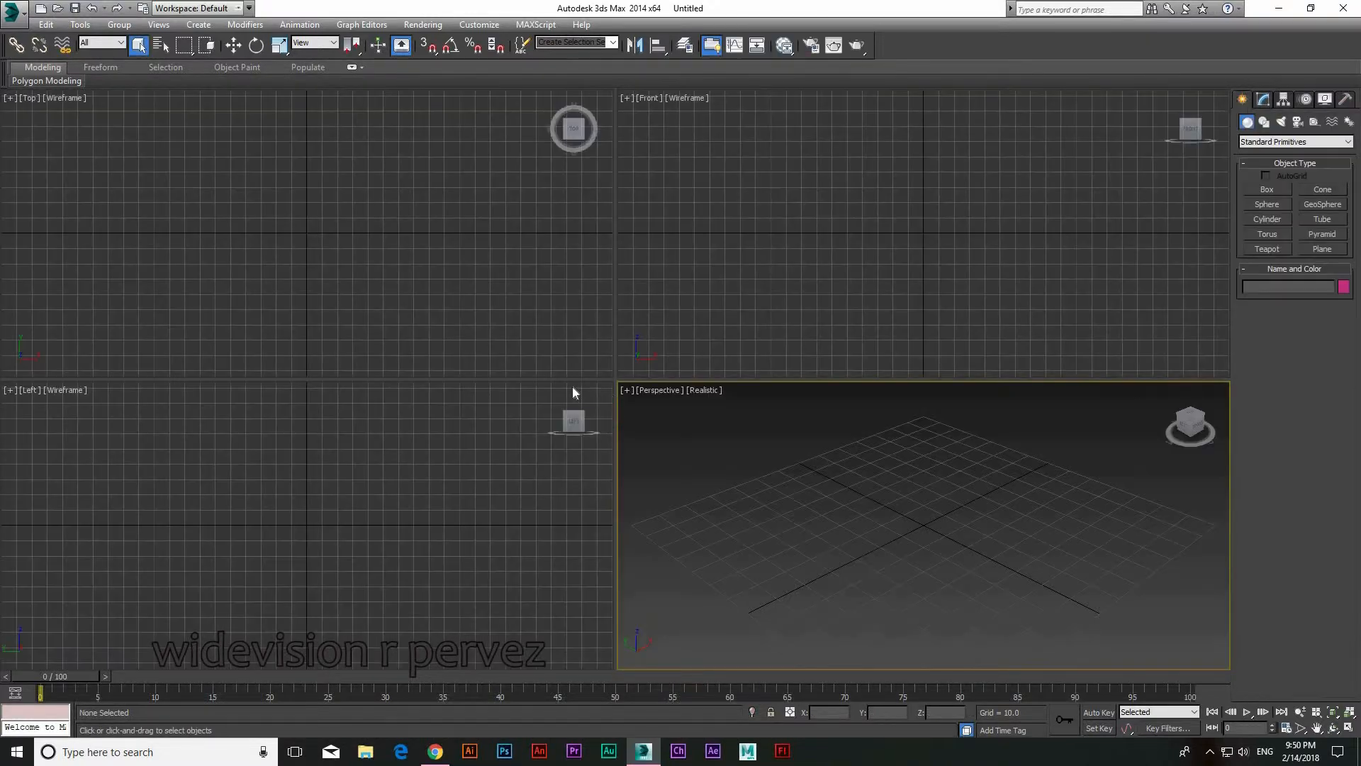
Draw an open zigzag spline with four corner points in the Front viewport using the Line tool
{"action": "left_click", "coordinate": [1264, 122]}
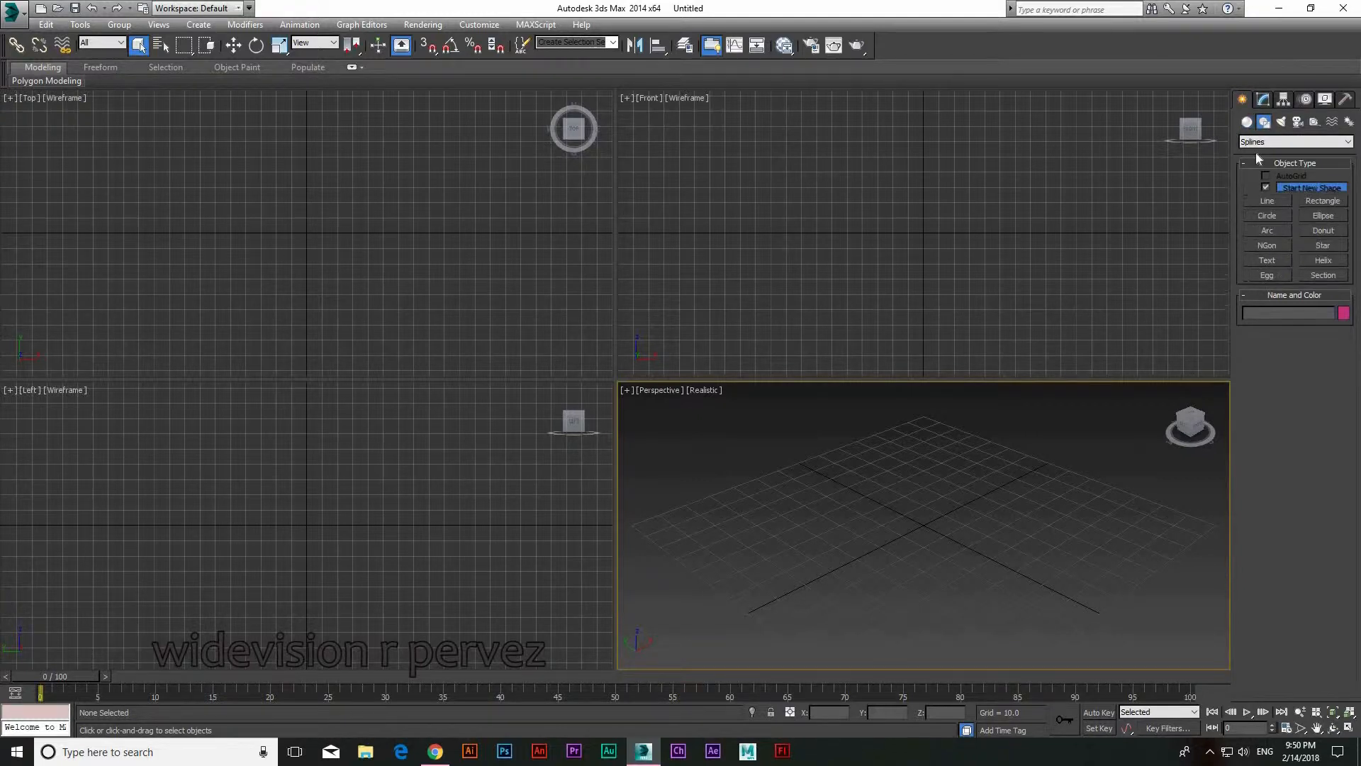
{"action": "left_click", "coordinate": [1280, 202]}
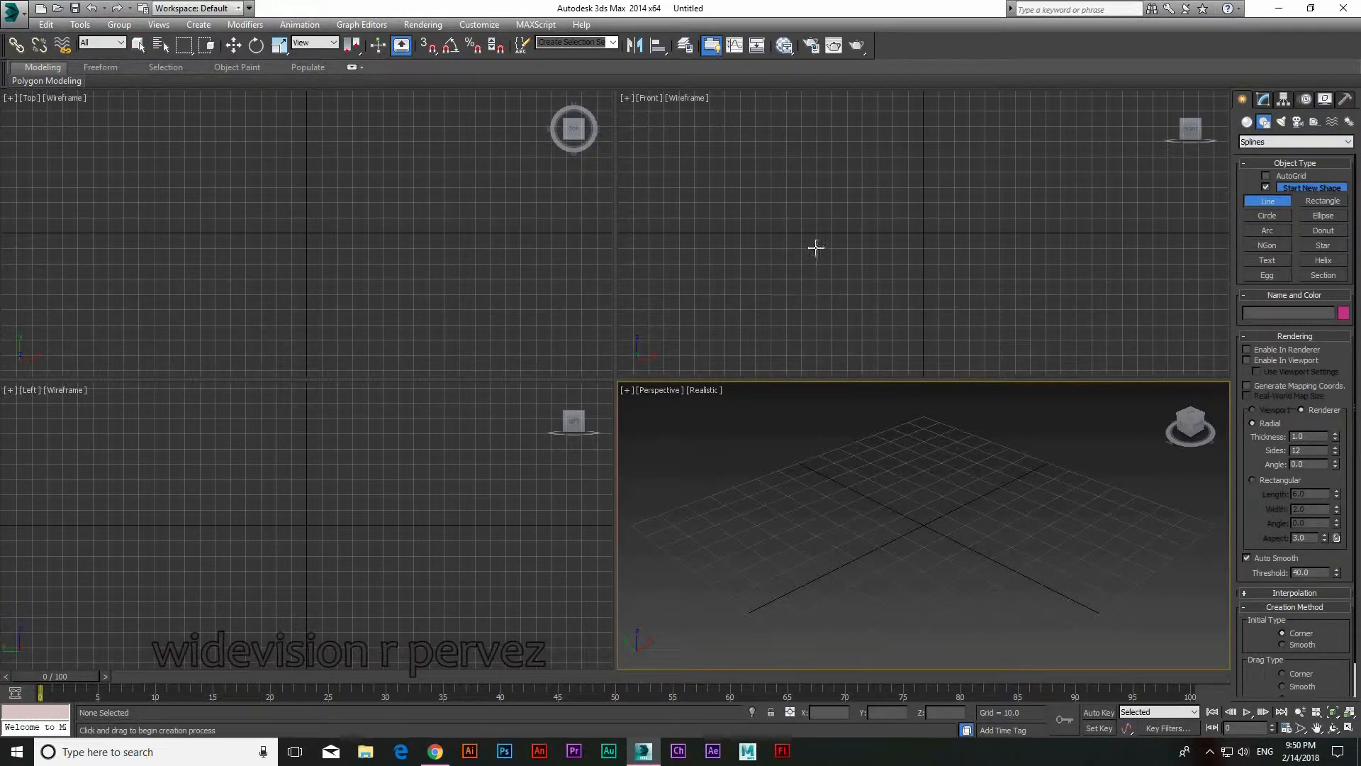
{"action": "left_click", "coordinate": [773, 253]}
{"action": "left_click", "coordinate": [886, 183]}
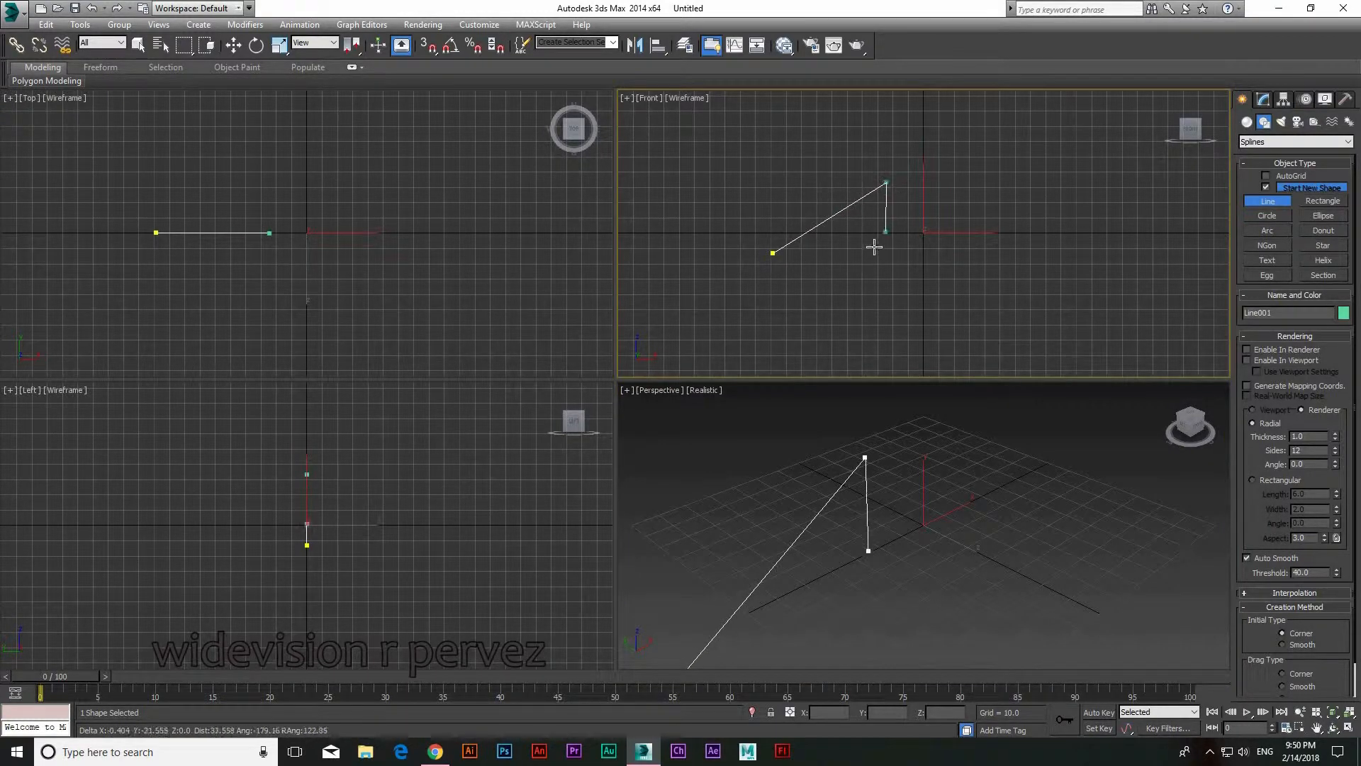
{"action": "left_click", "coordinate": [879, 236]}
{"action": "left_click", "coordinate": [967, 155]}
{"action": "right_click", "coordinate": [967, 155]}
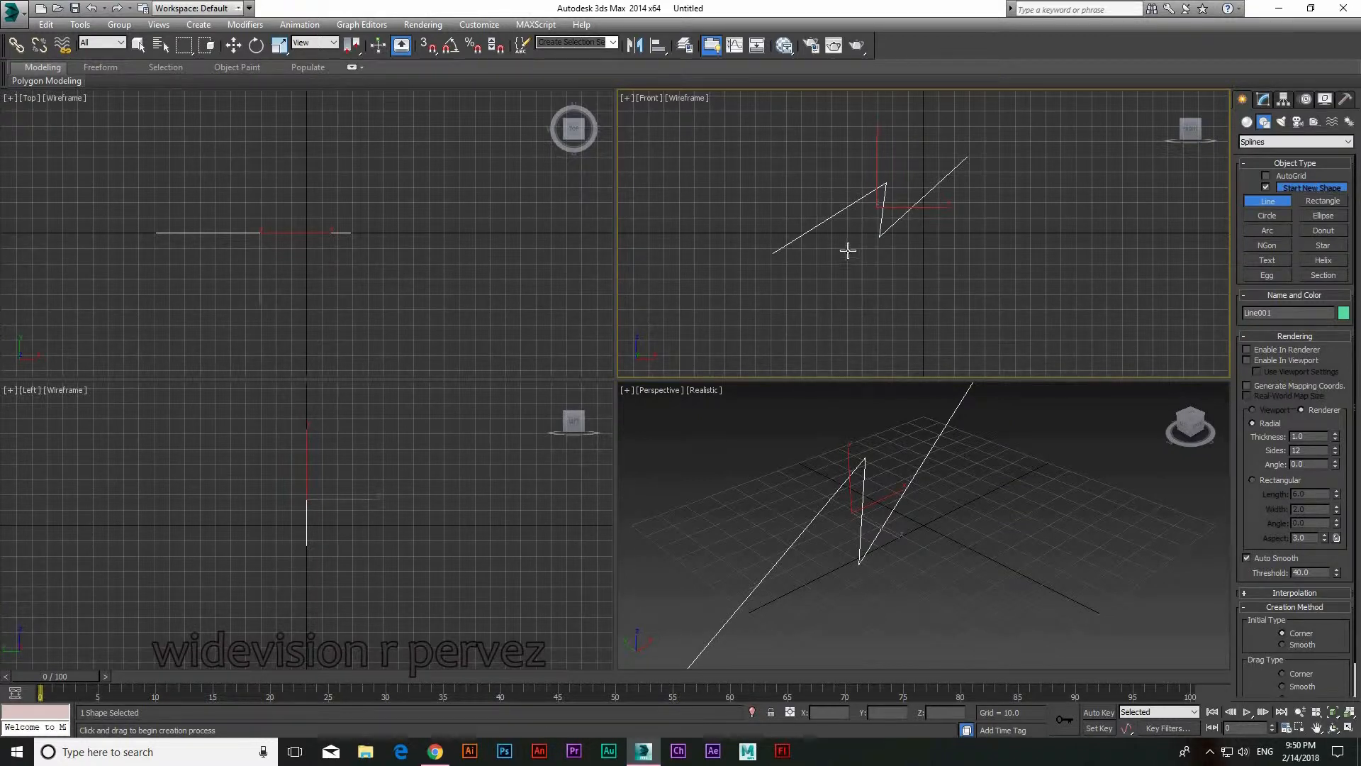
Add a new Standard material in the Slate Material Editor and show its parameters
{"action": "left_click", "coordinate": [785, 46]}
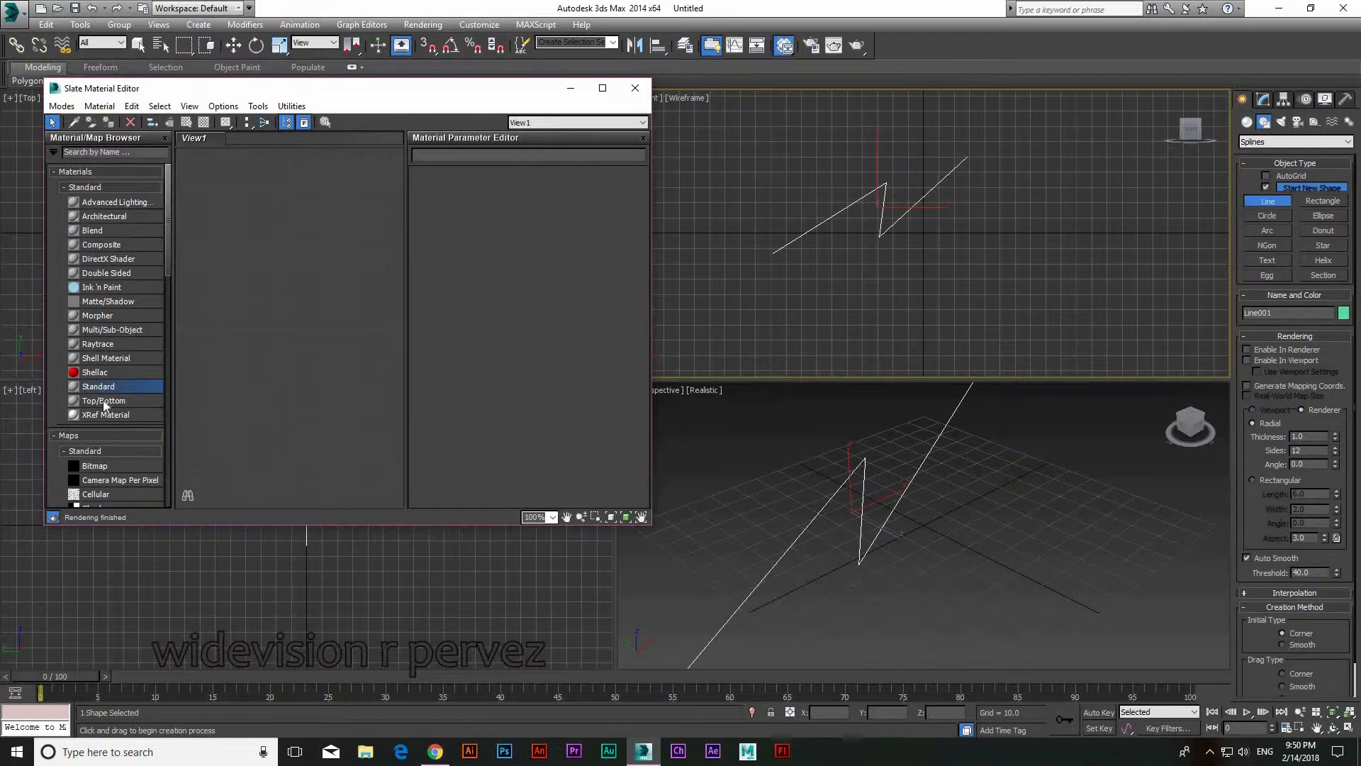
{"action": "right_click", "coordinate": [240, 324]}
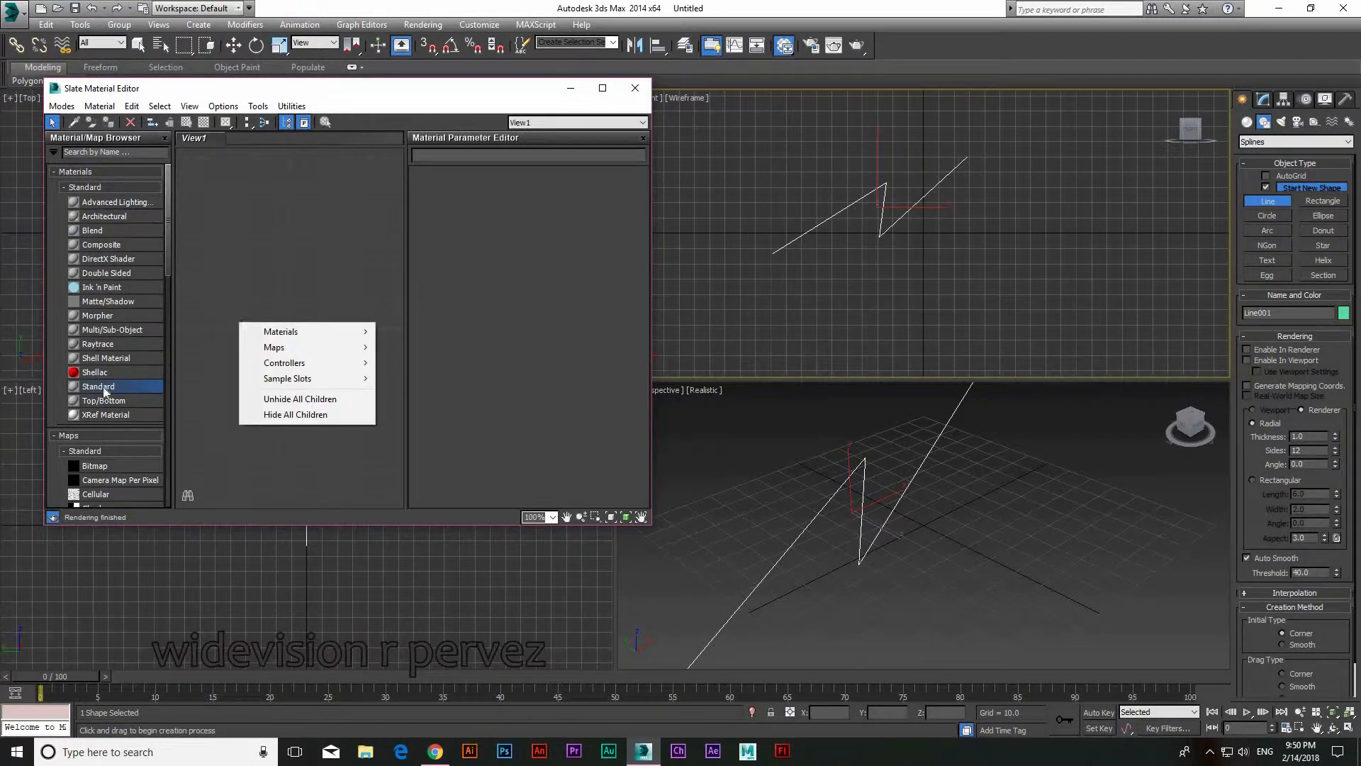
{"action": "left_click_drag", "start_coordinate": [101, 388], "coordinate": [281, 231]}
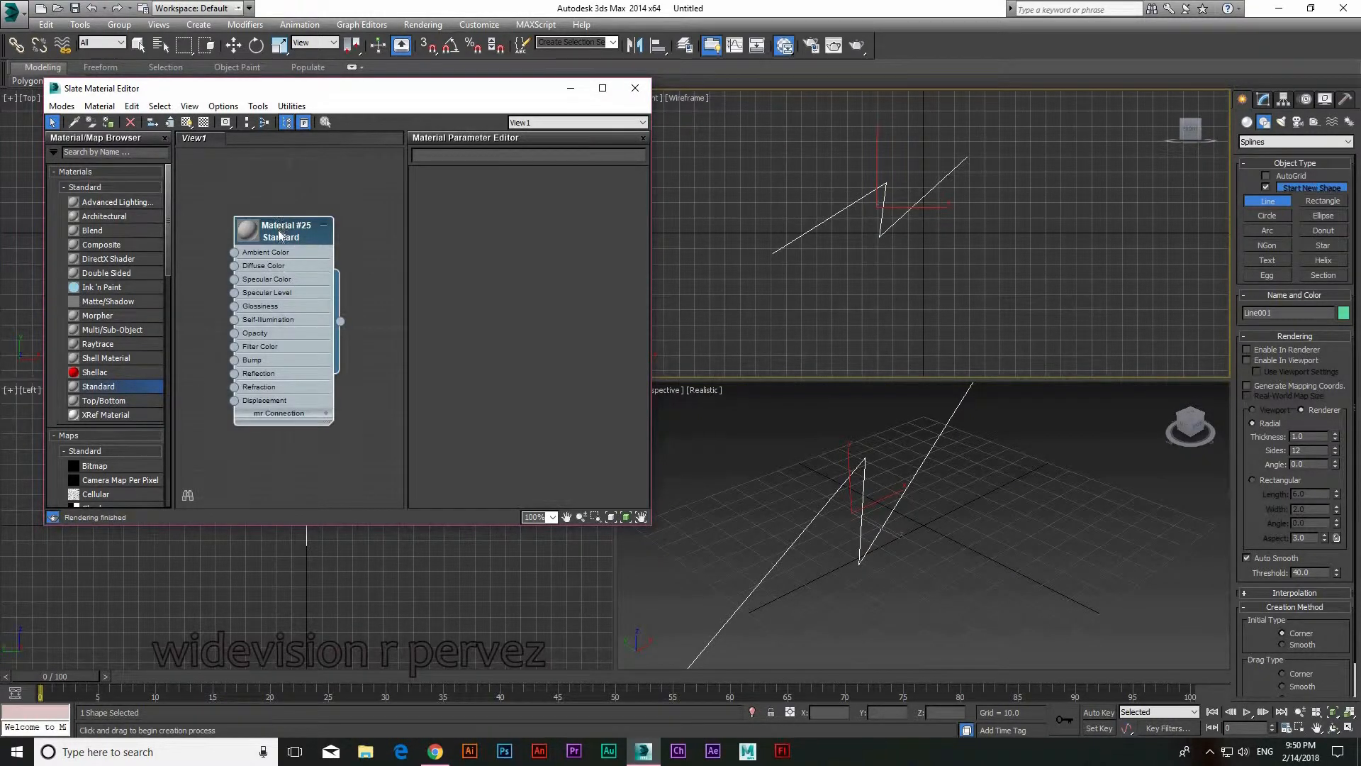
{"action": "double_click", "coordinate": [280, 236]}
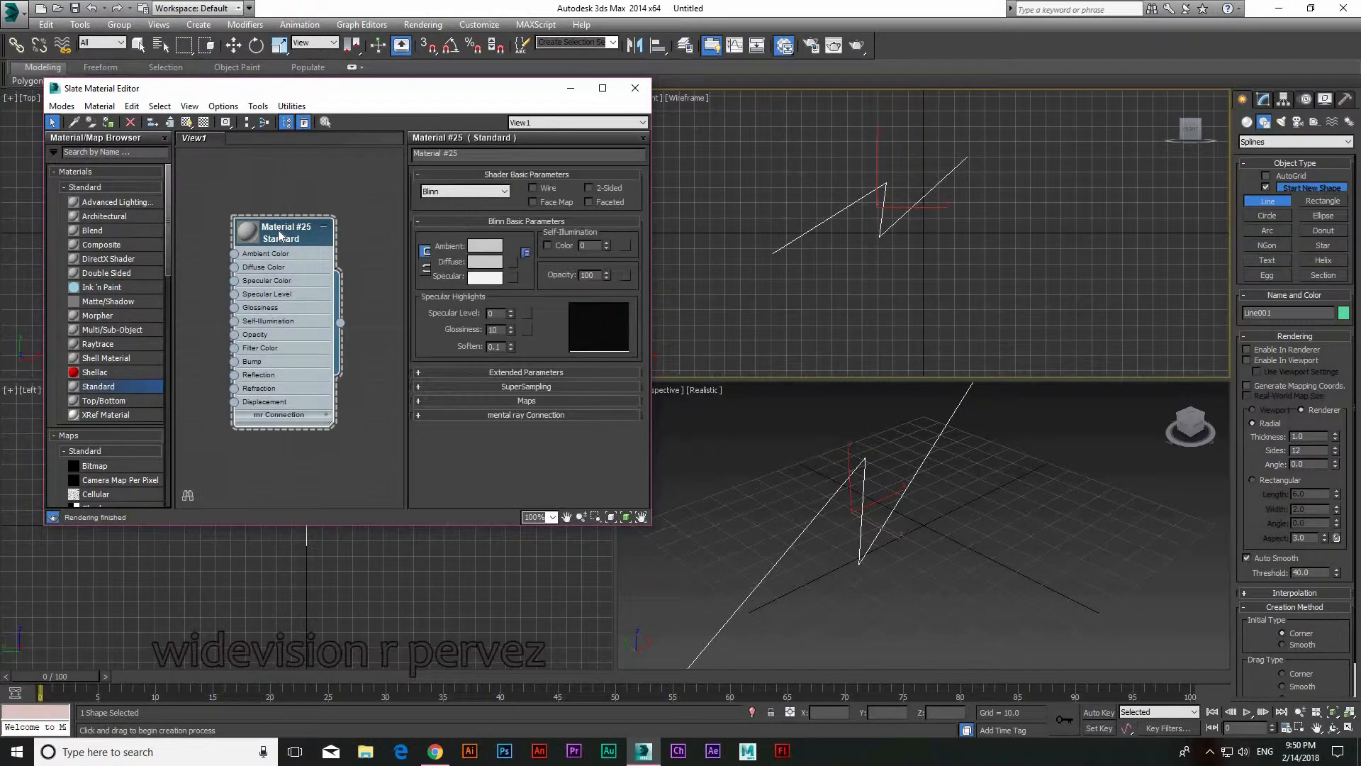
Set the Standard material's diffuse color to bright yellow
{"action": "left_click", "coordinate": [485, 261]}
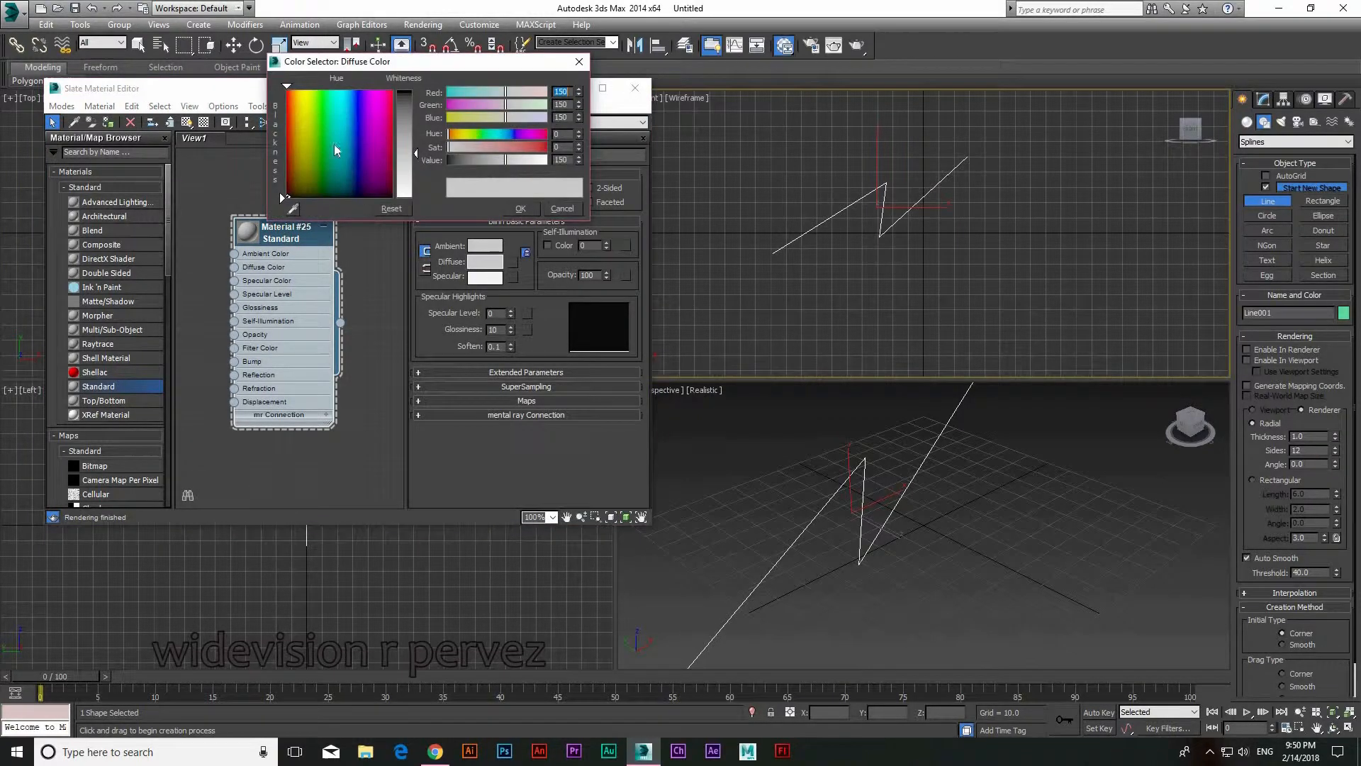
{"action": "left_click", "coordinate": [302, 101]}
{"action": "left_click_drag", "start_coordinate": [416, 153], "coordinate": [416, 91]}
{"action": "left_click", "coordinate": [523, 209]}
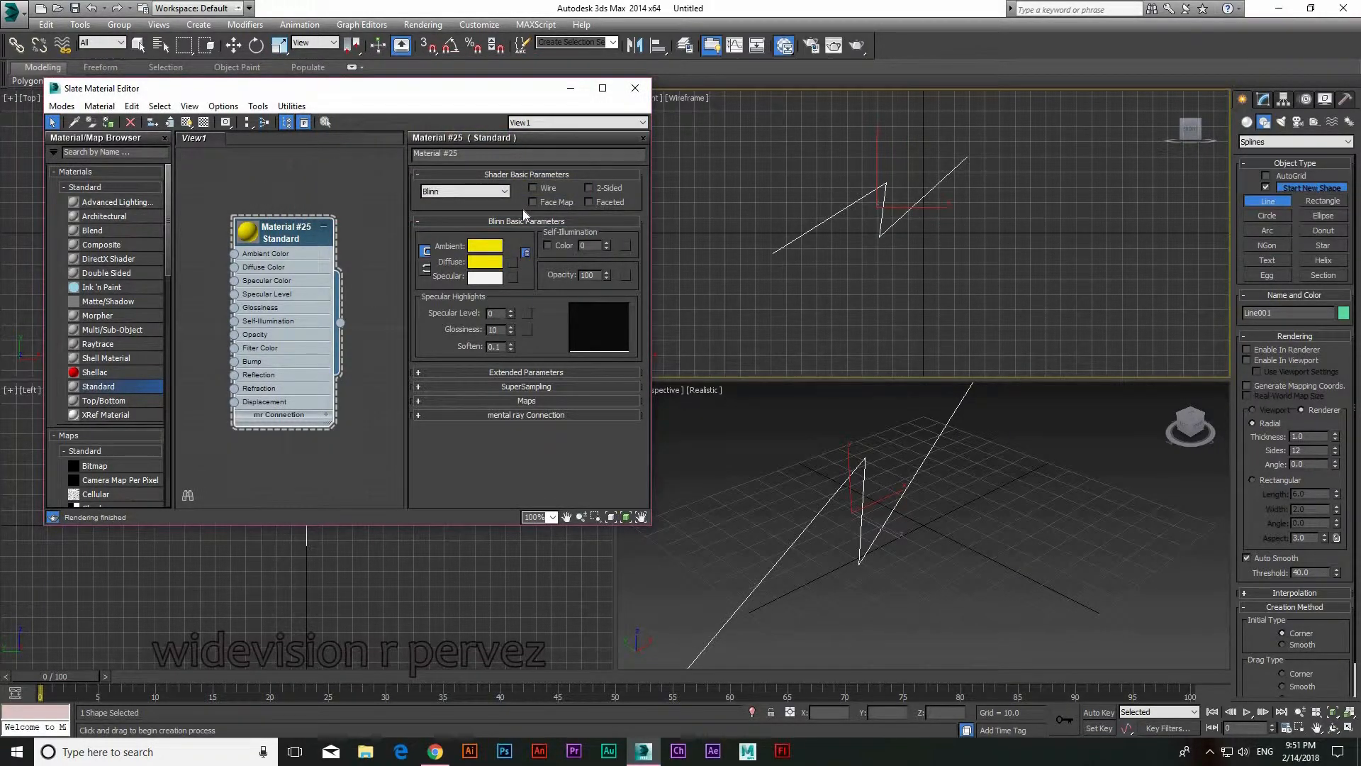
Assign the yellow material to the zigzag line and set its material ID channel to 2
{"action": "left_click_drag", "start_coordinate": [427, 92], "coordinate": [401, 100]}
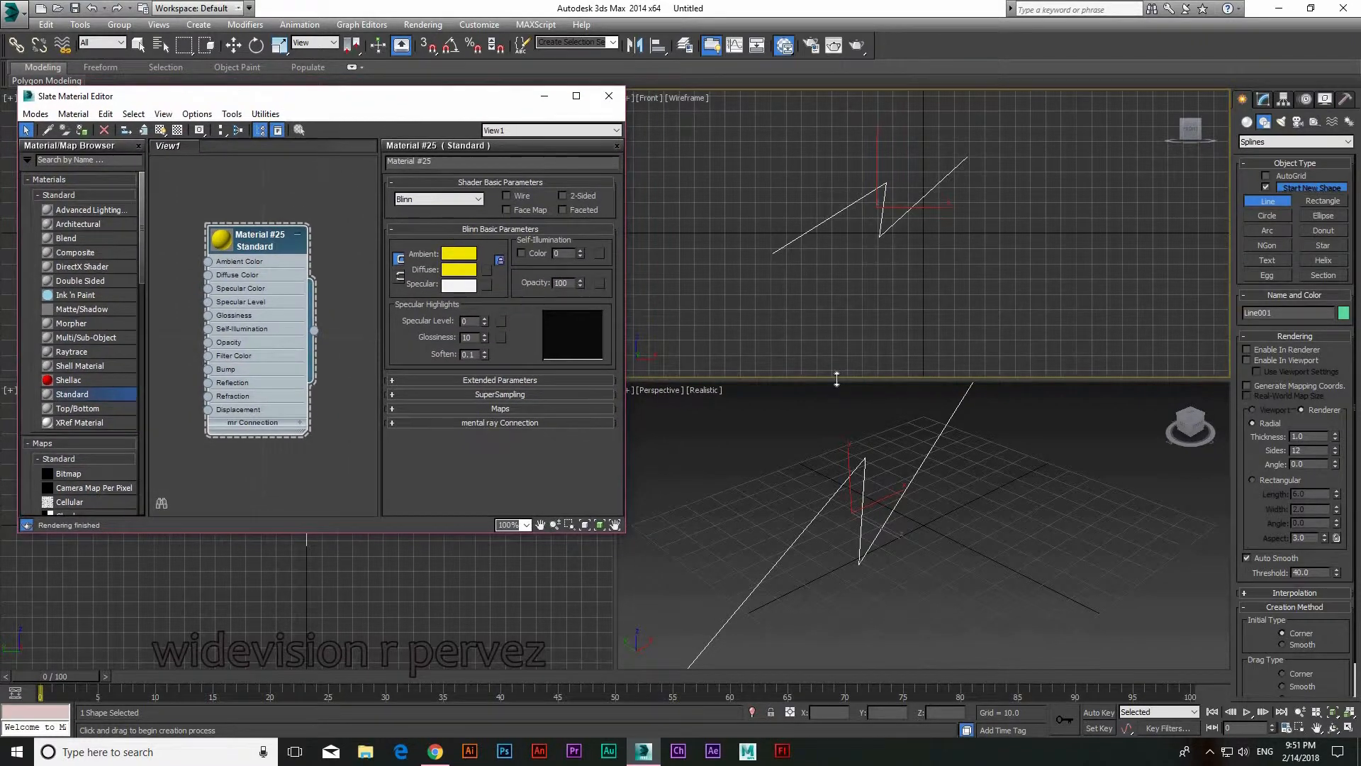
{"action": "left_click_drag", "start_coordinate": [316, 334], "coordinate": [885, 206]}
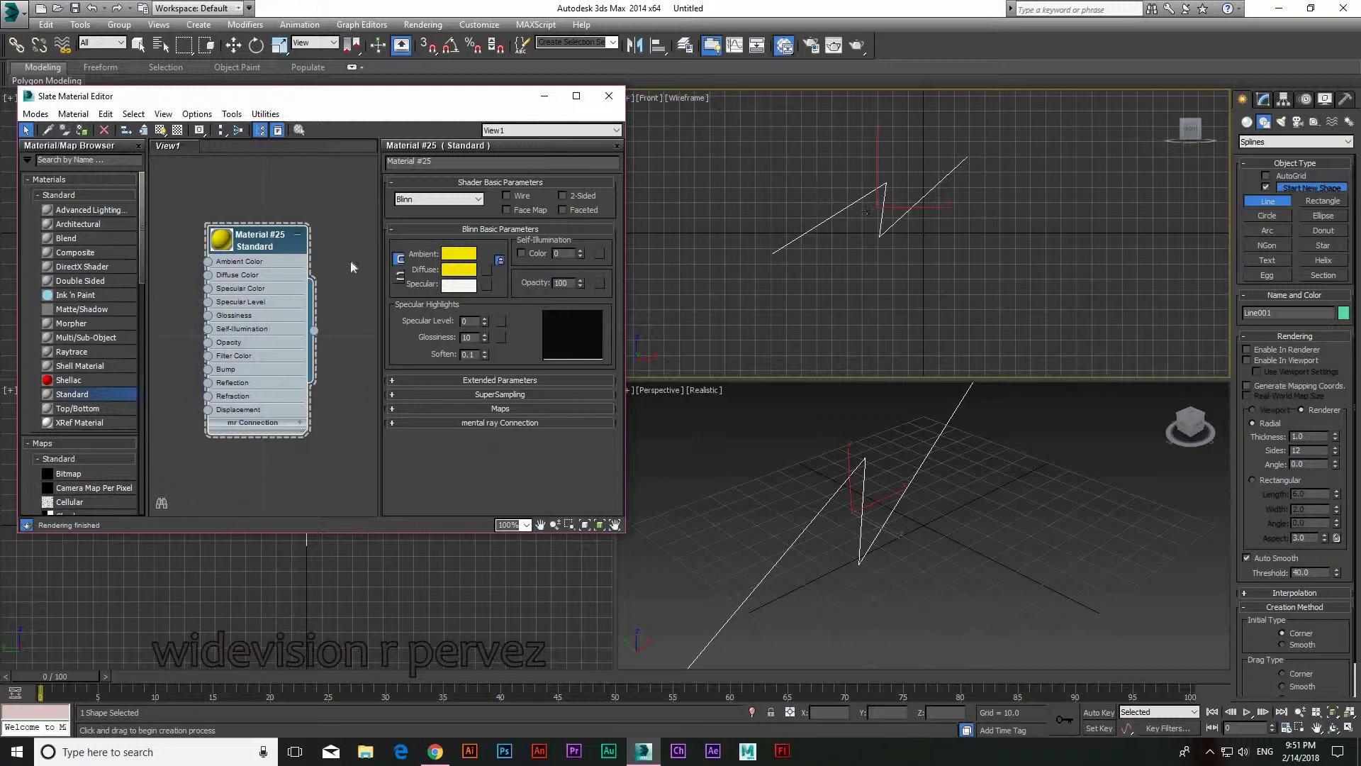
{"action": "left_click", "coordinate": [199, 131]}
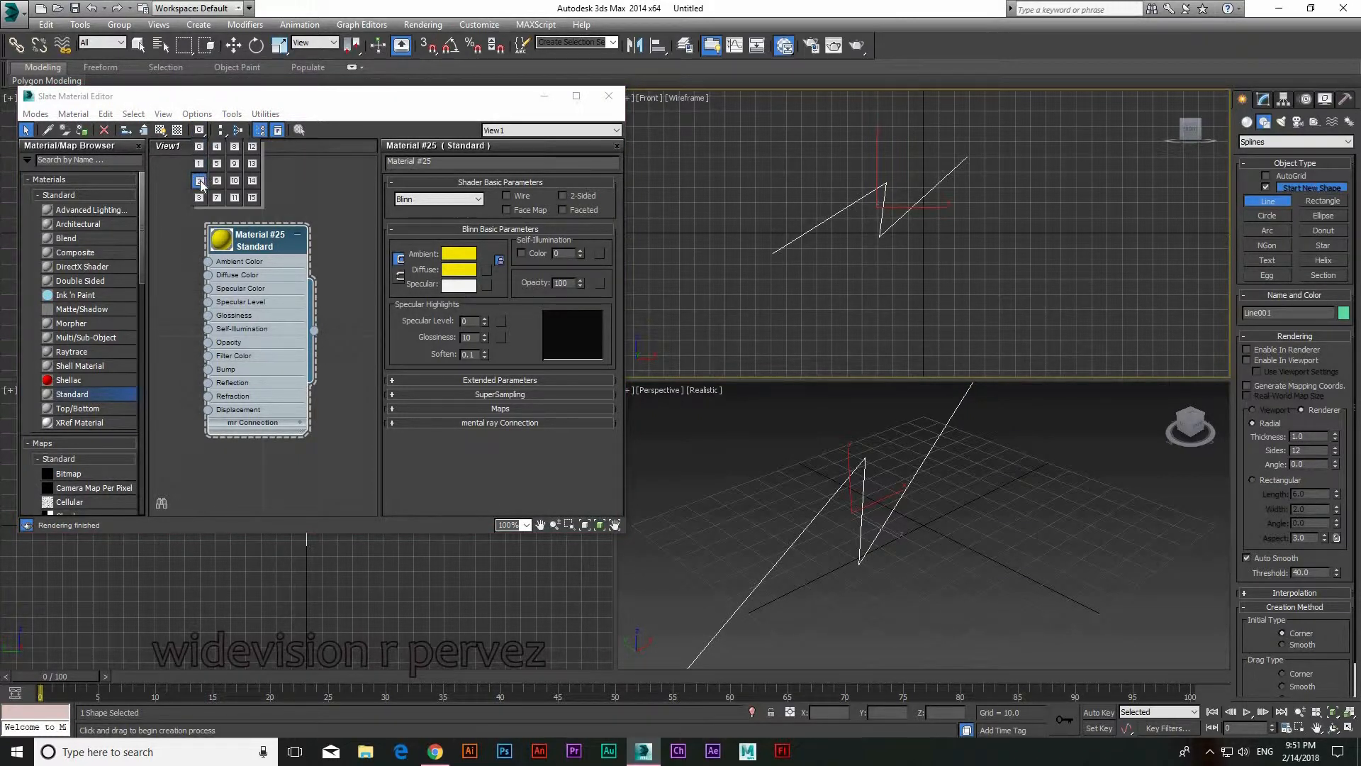
{"action": "left_click", "coordinate": [200, 181]}
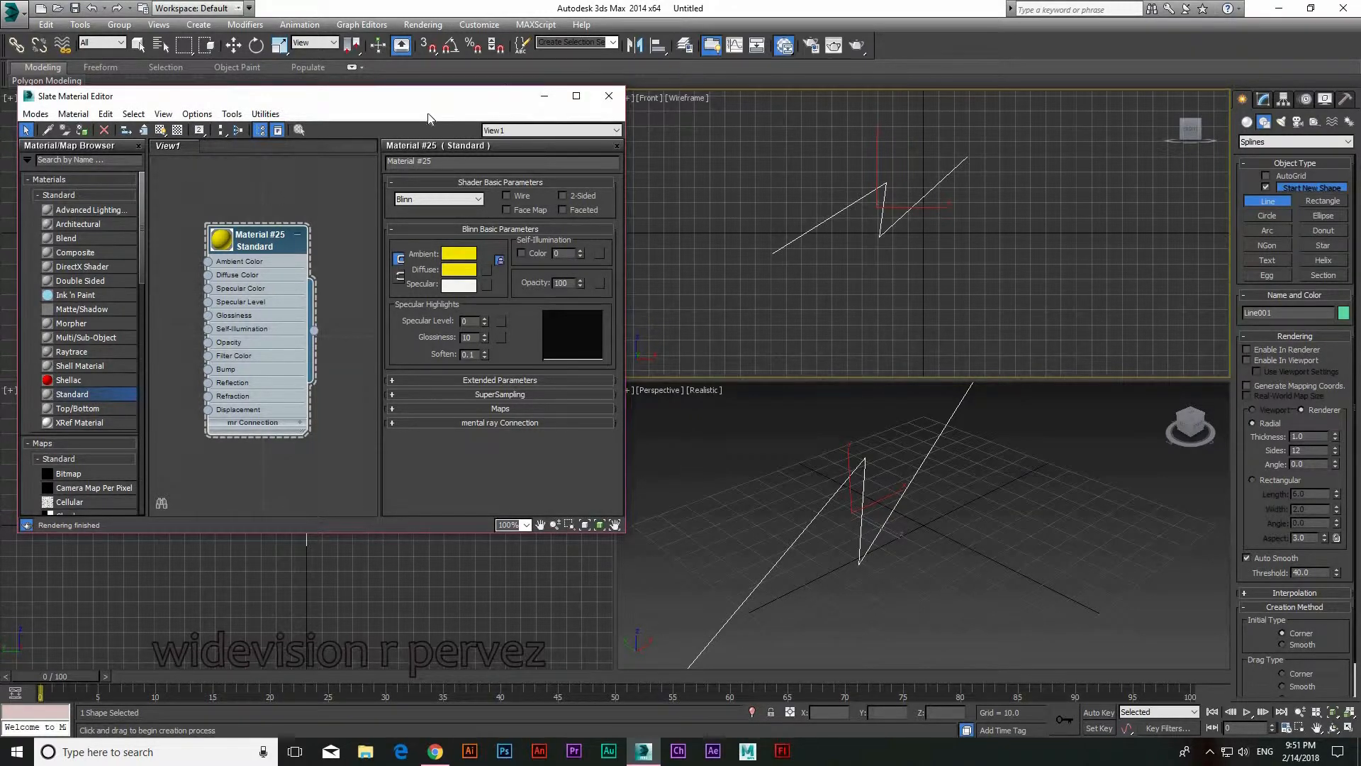
{"action": "left_click_drag", "start_coordinate": [423, 106], "coordinate": [459, 151]}
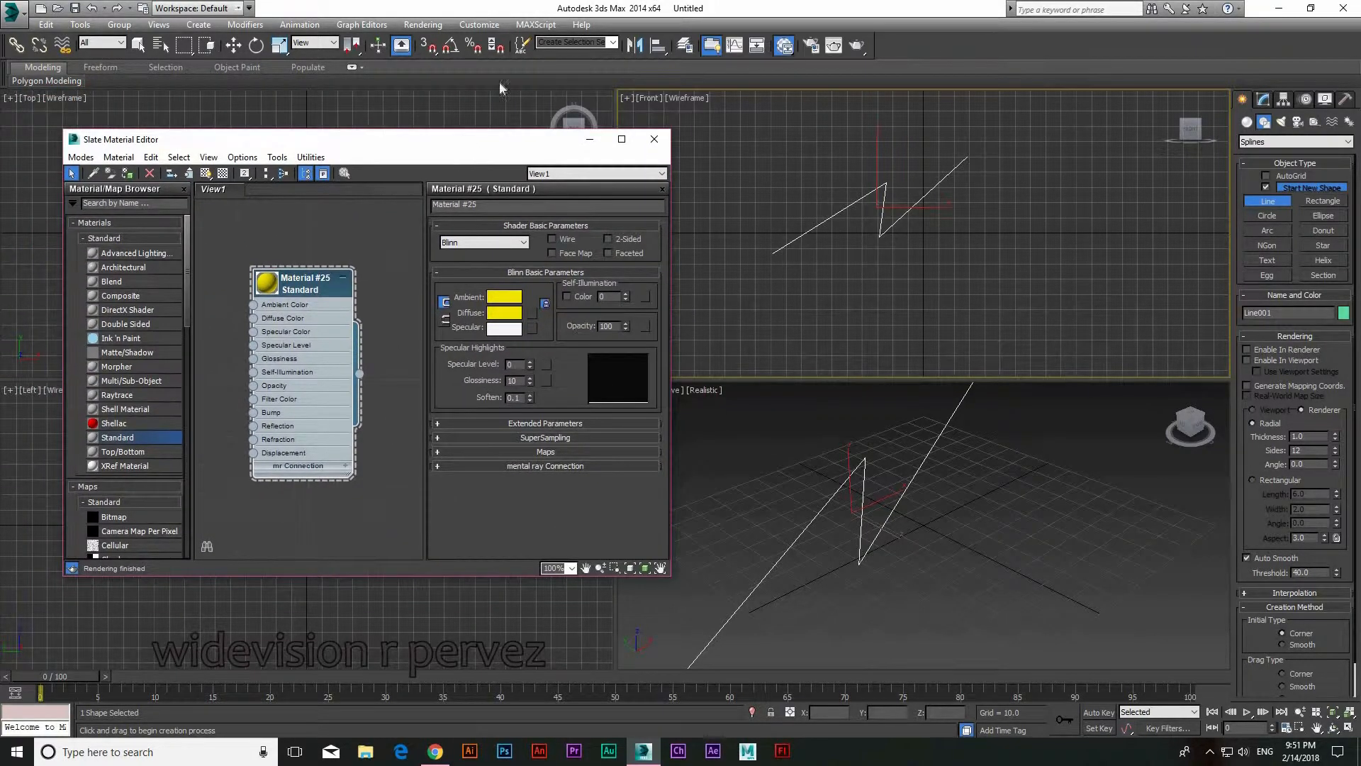
Add a Lens Effects render effect to the scene and include a Glow element in it
{"action": "left_click", "coordinate": [422, 24]}
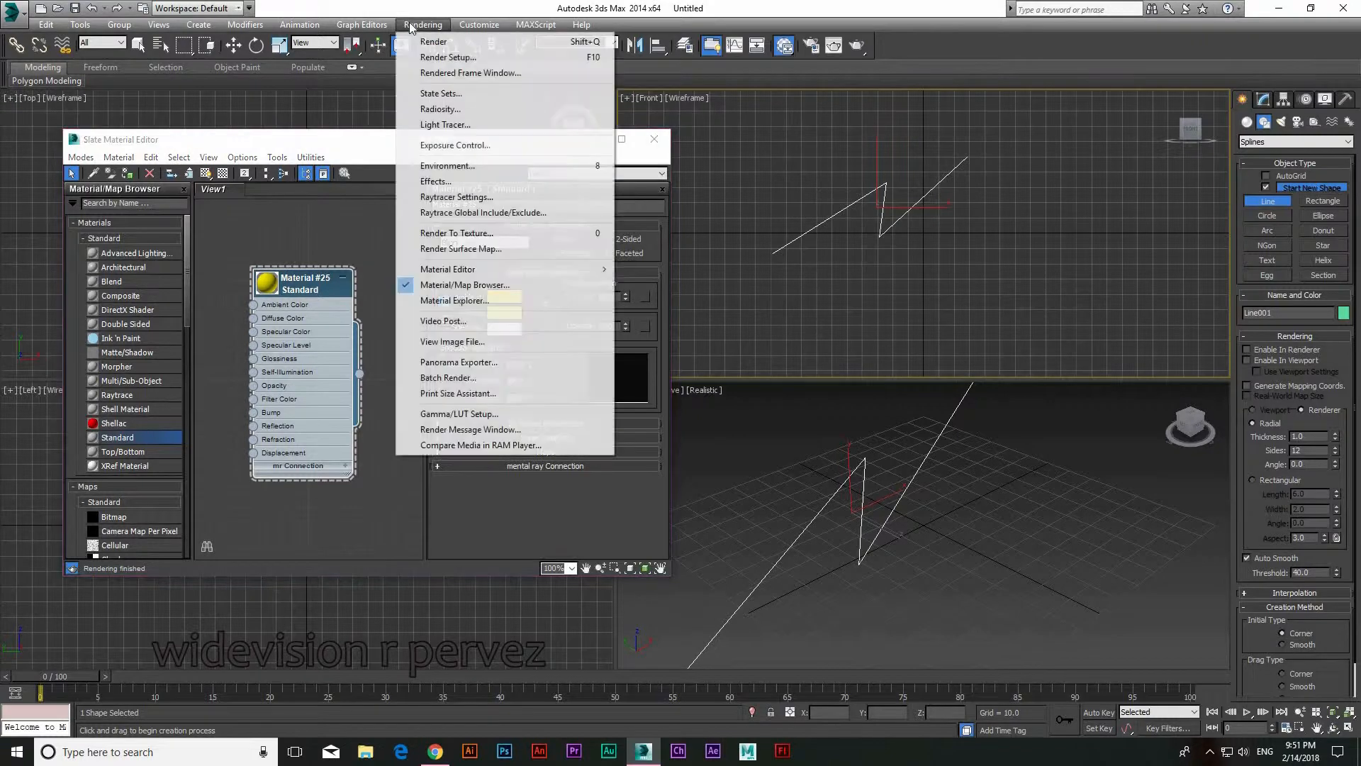
{"action": "left_click", "coordinate": [458, 169]}
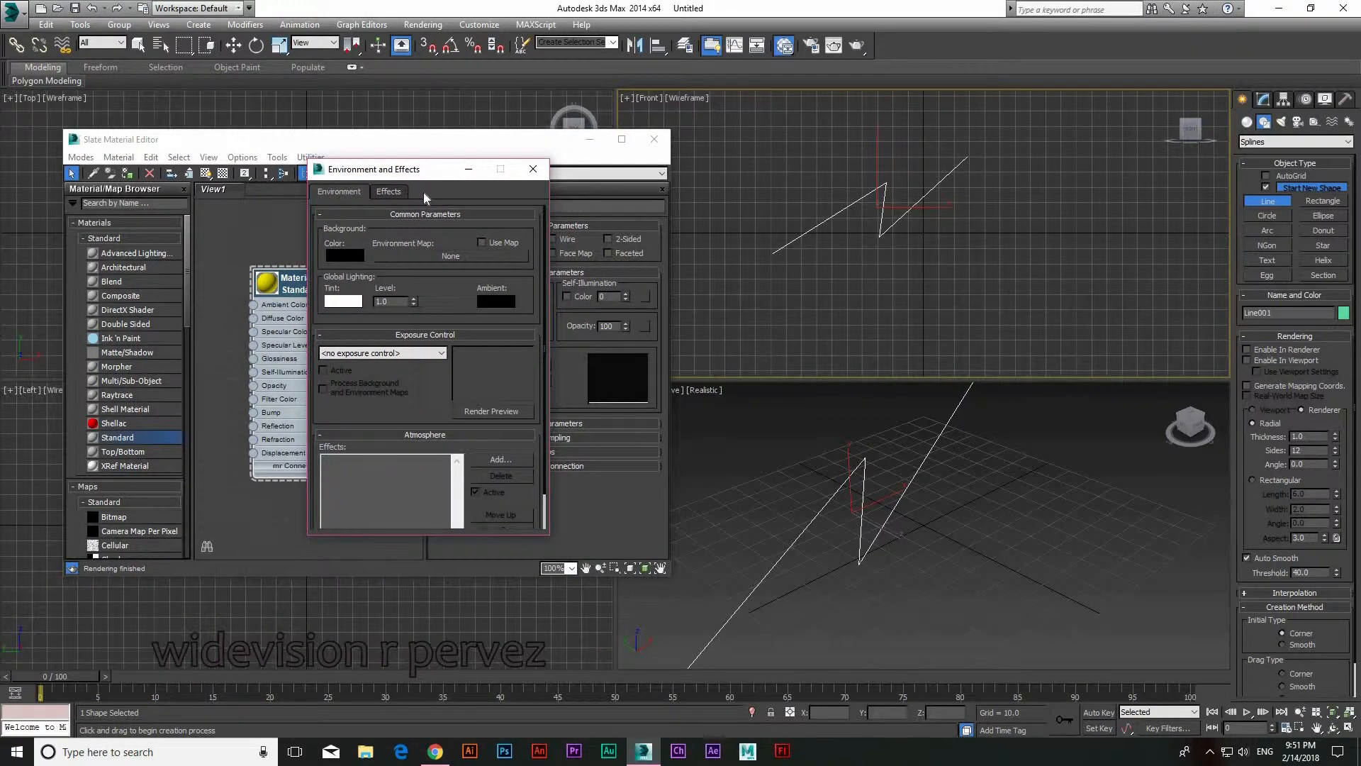
{"action": "left_click", "coordinate": [391, 191]}
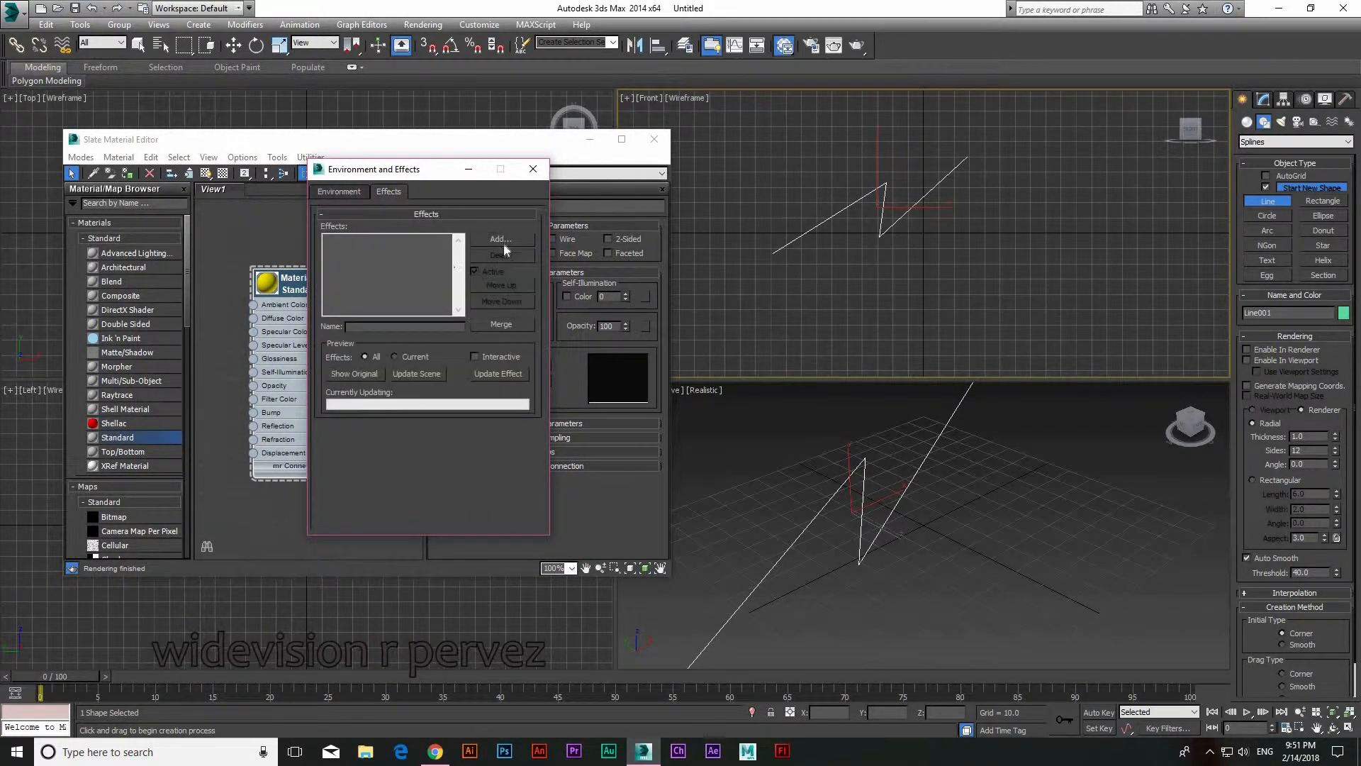
{"action": "left_click", "coordinate": [501, 239]}
{"action": "left_click", "coordinate": [338, 220]}
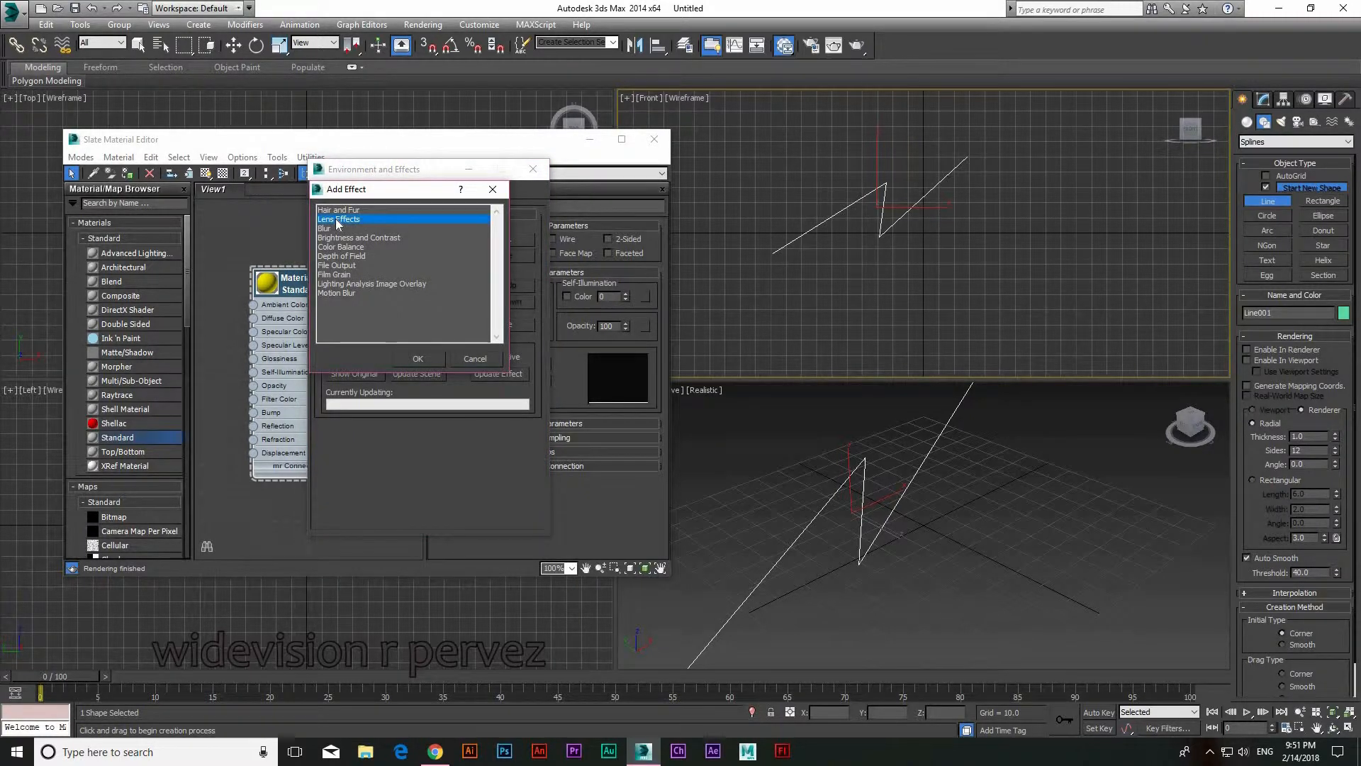
{"action": "left_click", "coordinate": [434, 358]}
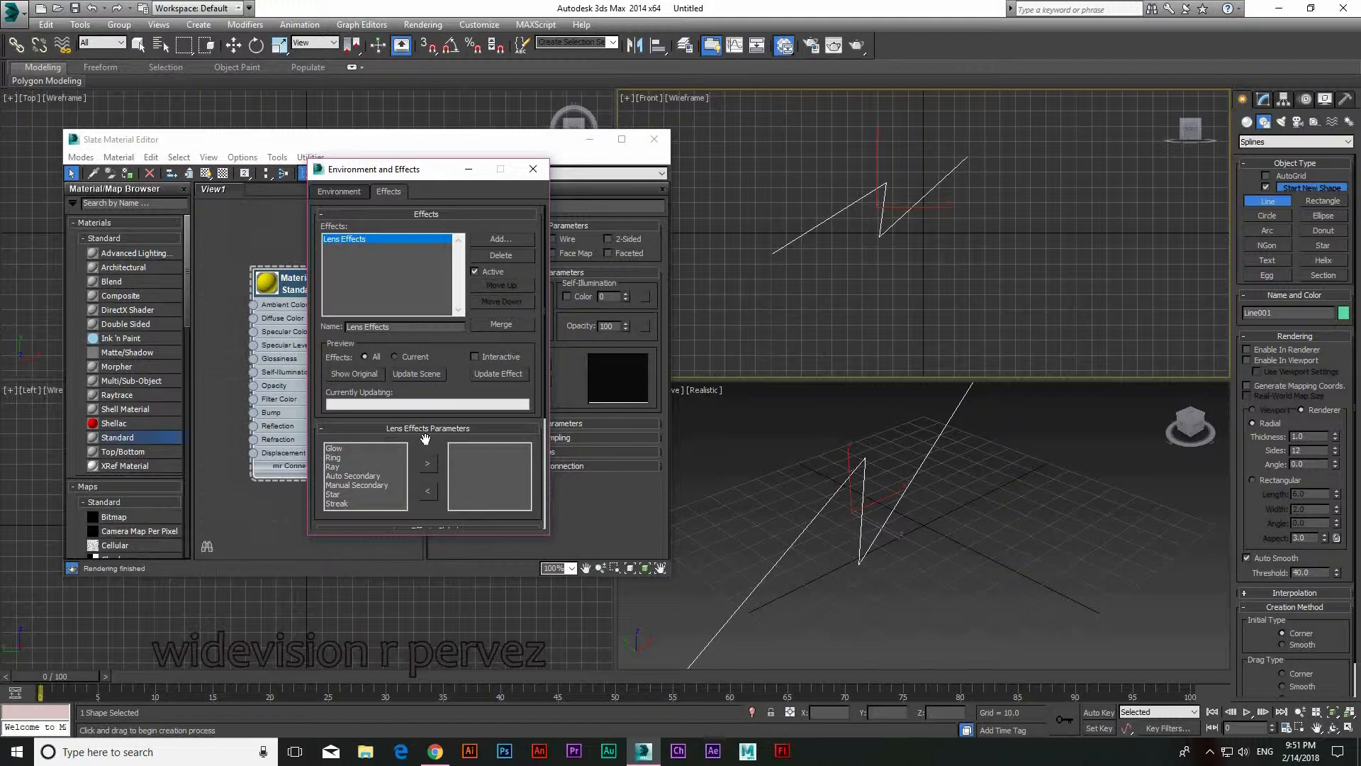
{"action": "left_click", "coordinate": [333, 447]}
{"action": "left_click", "coordinate": [430, 464]}
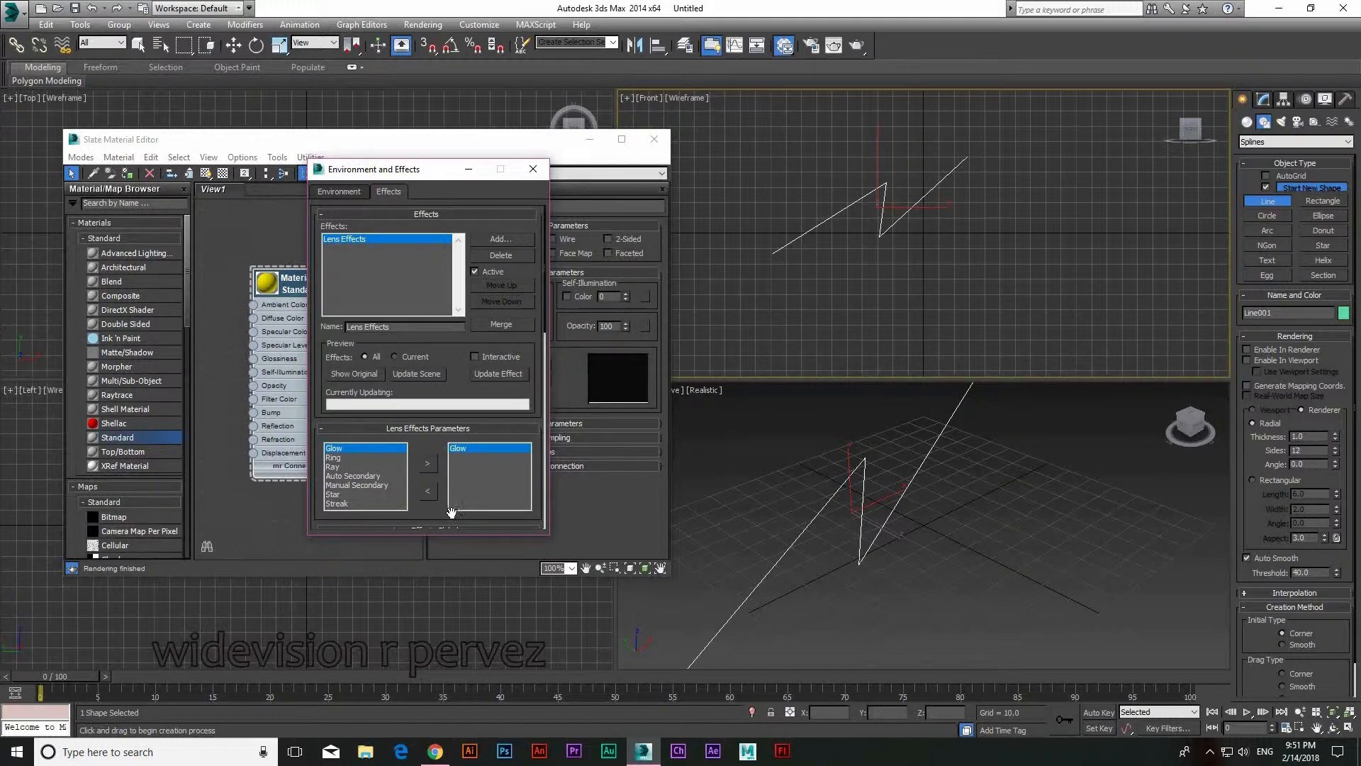
Enable Material ID 2 as the image source of the Glow element and return to its parameters
{"action": "scroll", "coordinate": [444, 491], "scroll_direction": "down", "scroll_amount": 5}
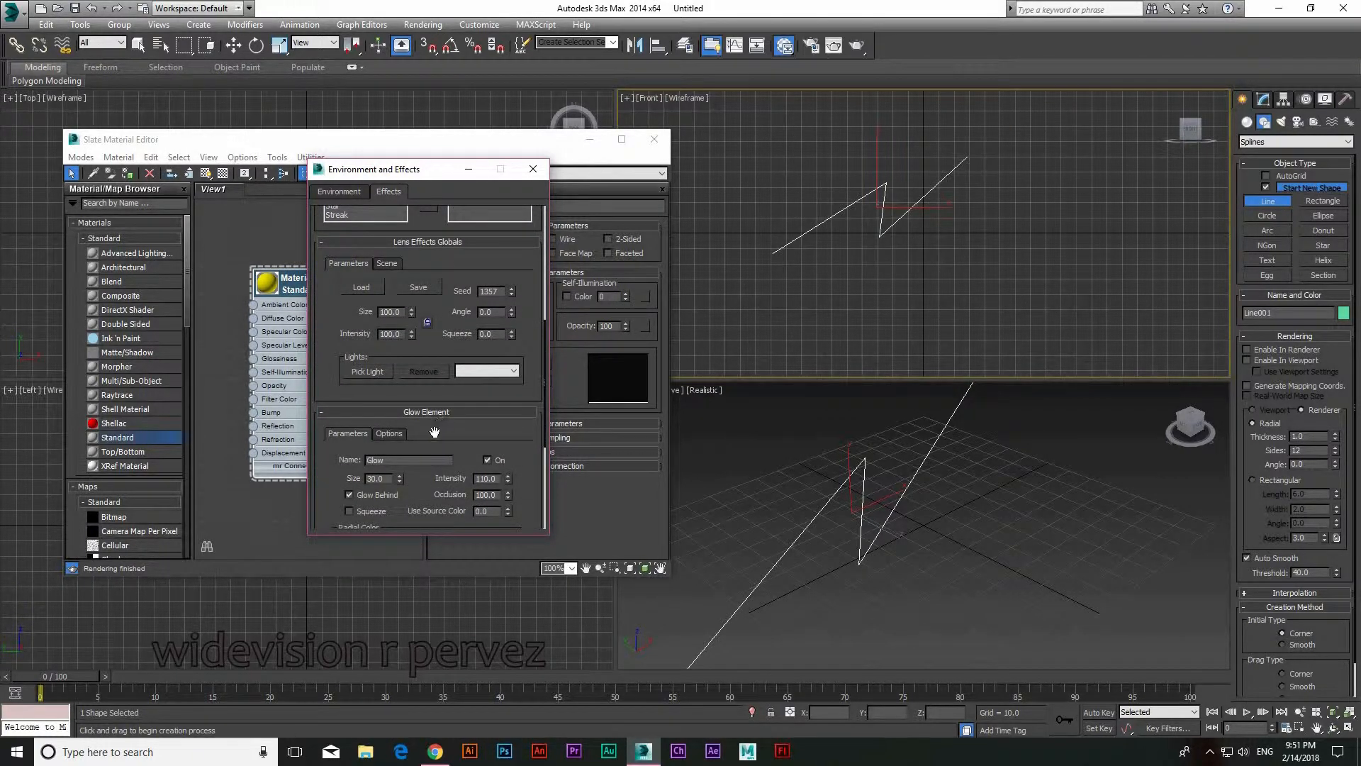
{"action": "scroll", "coordinate": [446, 379], "scroll_direction": "down", "scroll_amount": 3}
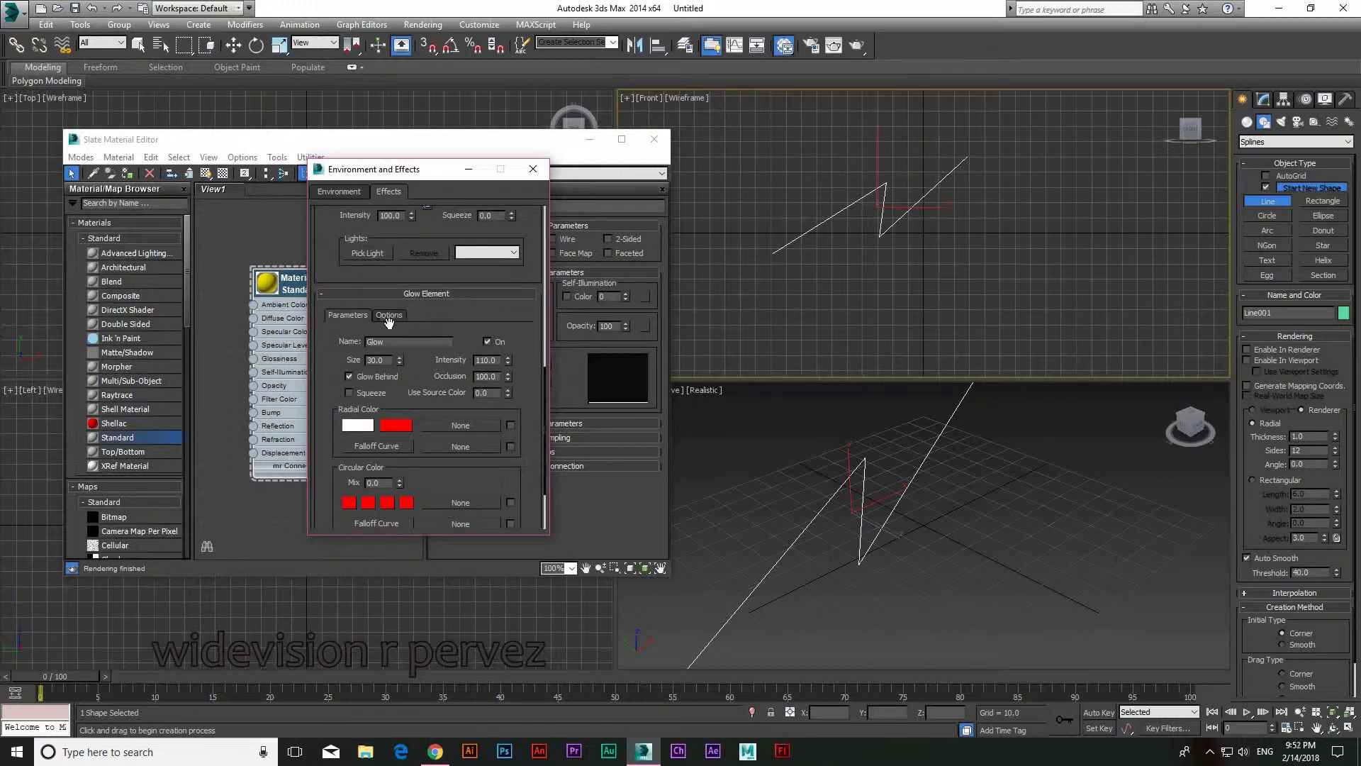
{"action": "left_click", "coordinate": [390, 317]}
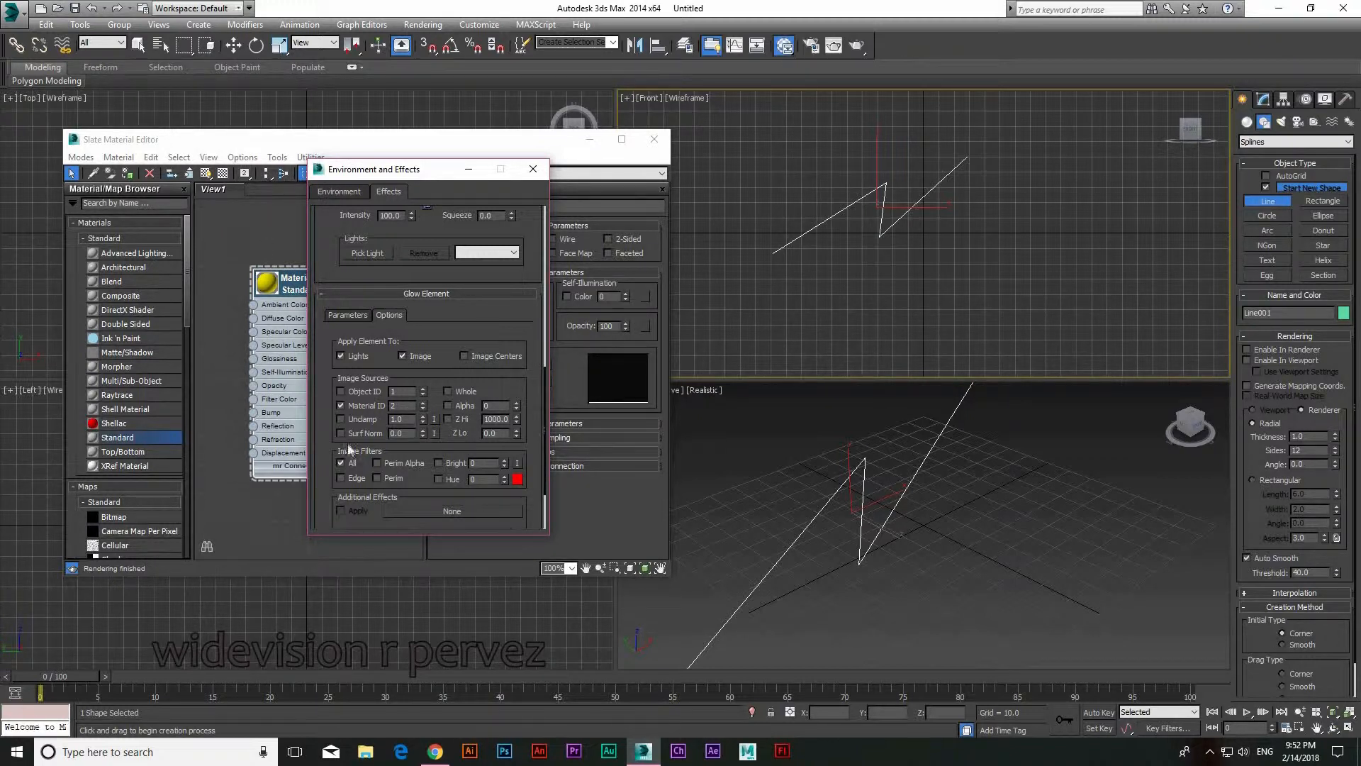
{"action": "left_click", "coordinate": [351, 316]}
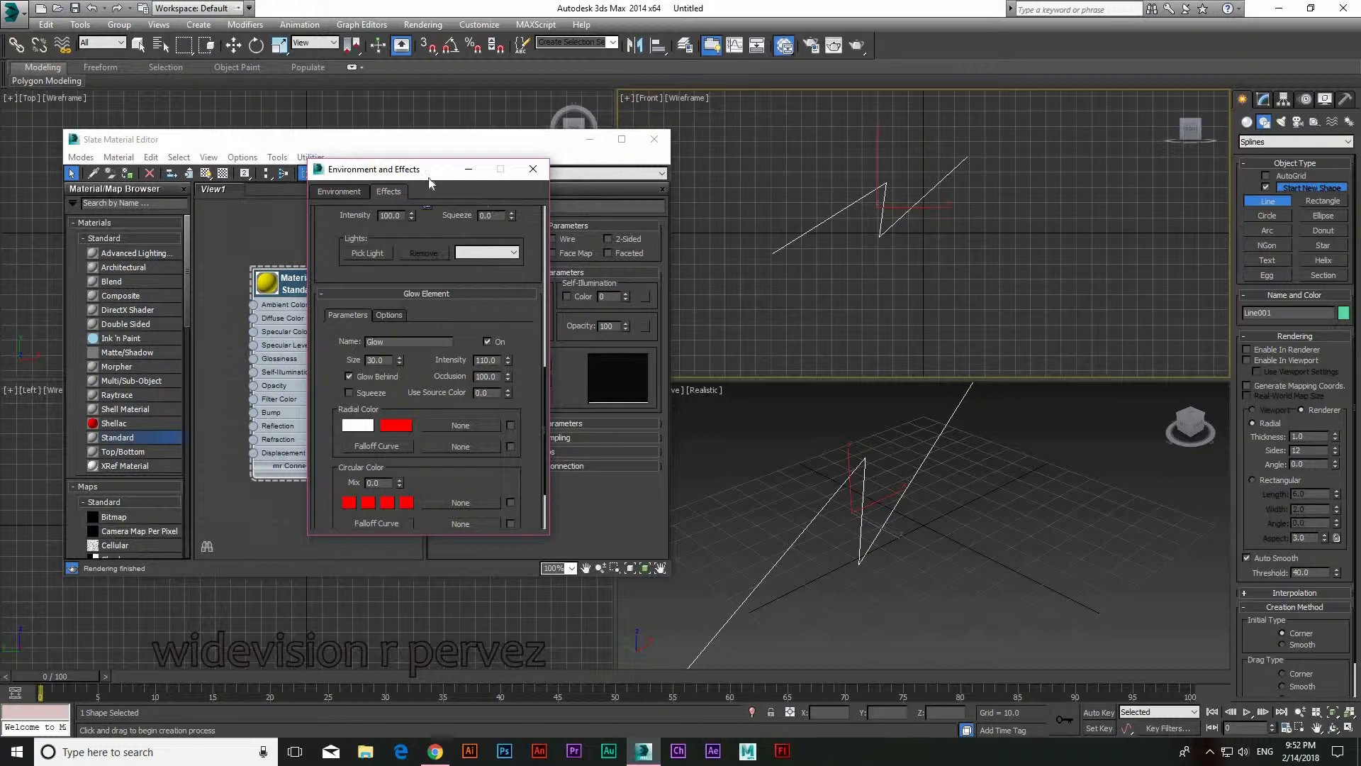
{"action": "left_click_drag", "start_coordinate": [334, 166], "coordinate": [203, 155]}
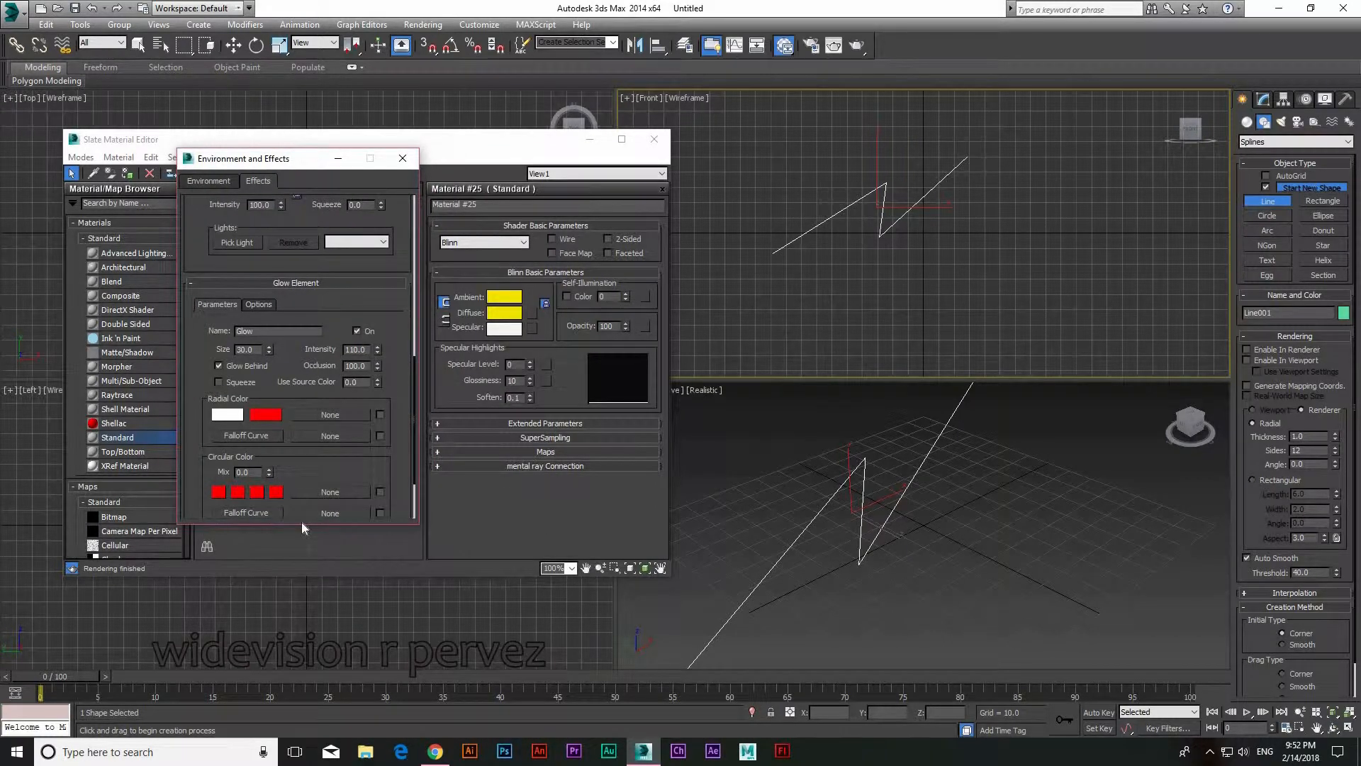
Test-render the Front view to check the glow, and close the rendered image
{"action": "left_click", "coordinate": [859, 46]}
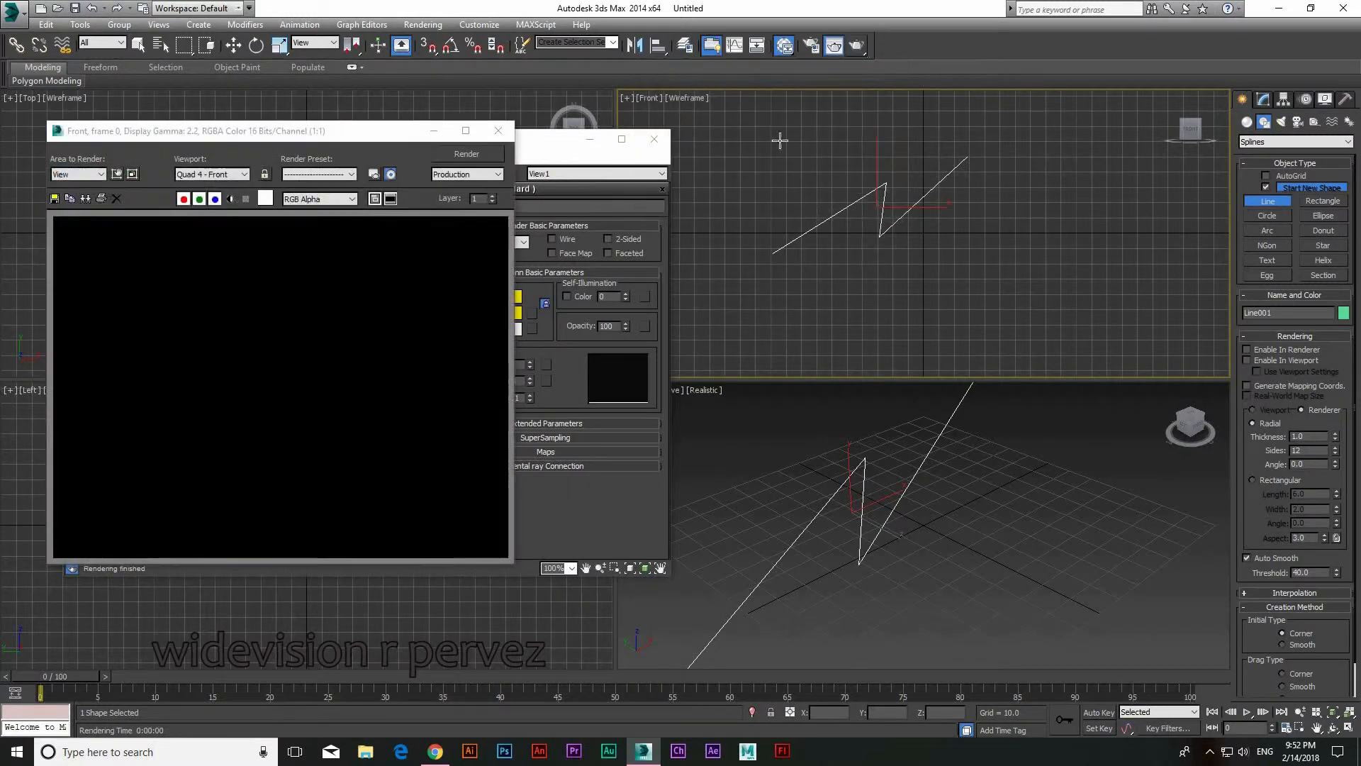
{"action": "left_click_drag", "start_coordinate": [303, 130], "coordinate": [504, 133]}
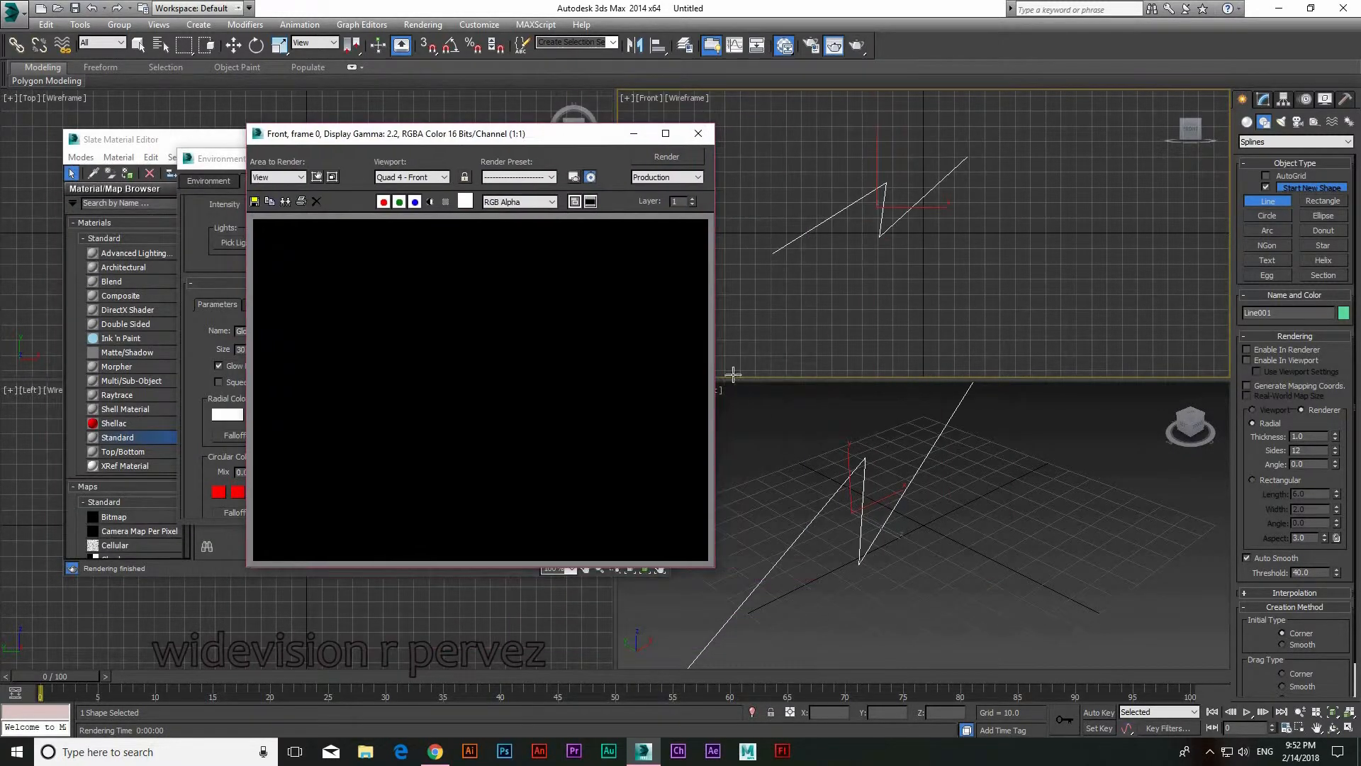
{"action": "left_click", "coordinate": [698, 133]}
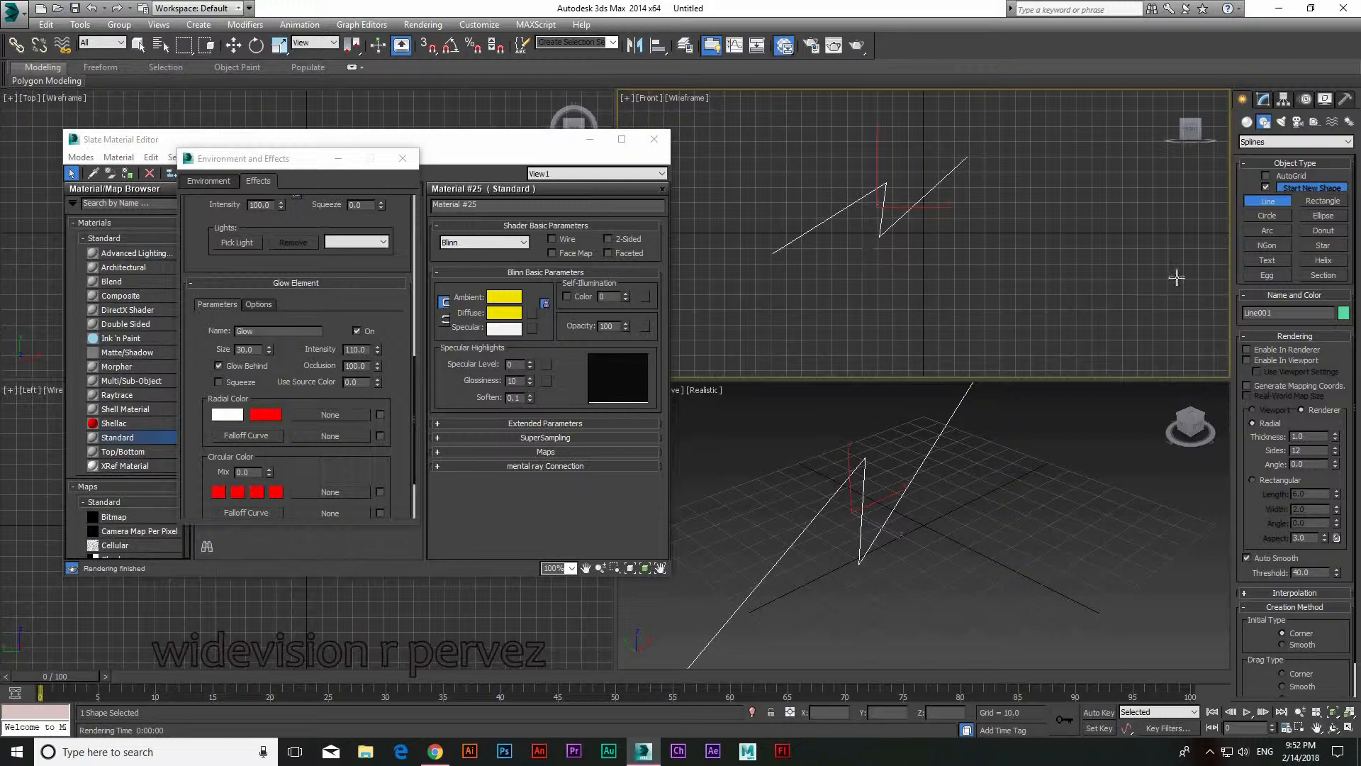
Enable the zigzag line's thickness in both the renderer and the viewport
{"action": "left_click", "coordinate": [1264, 100]}
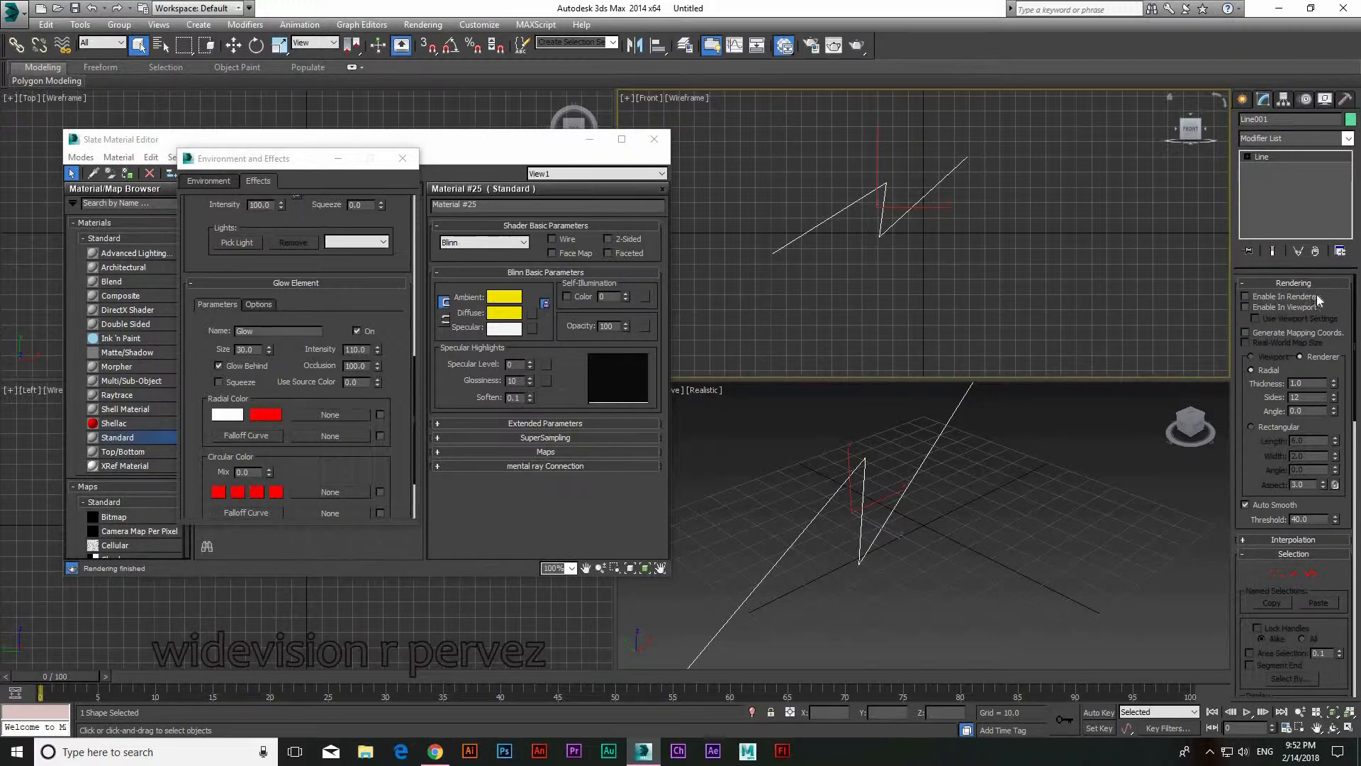
{"action": "left_click", "coordinate": [1246, 306]}
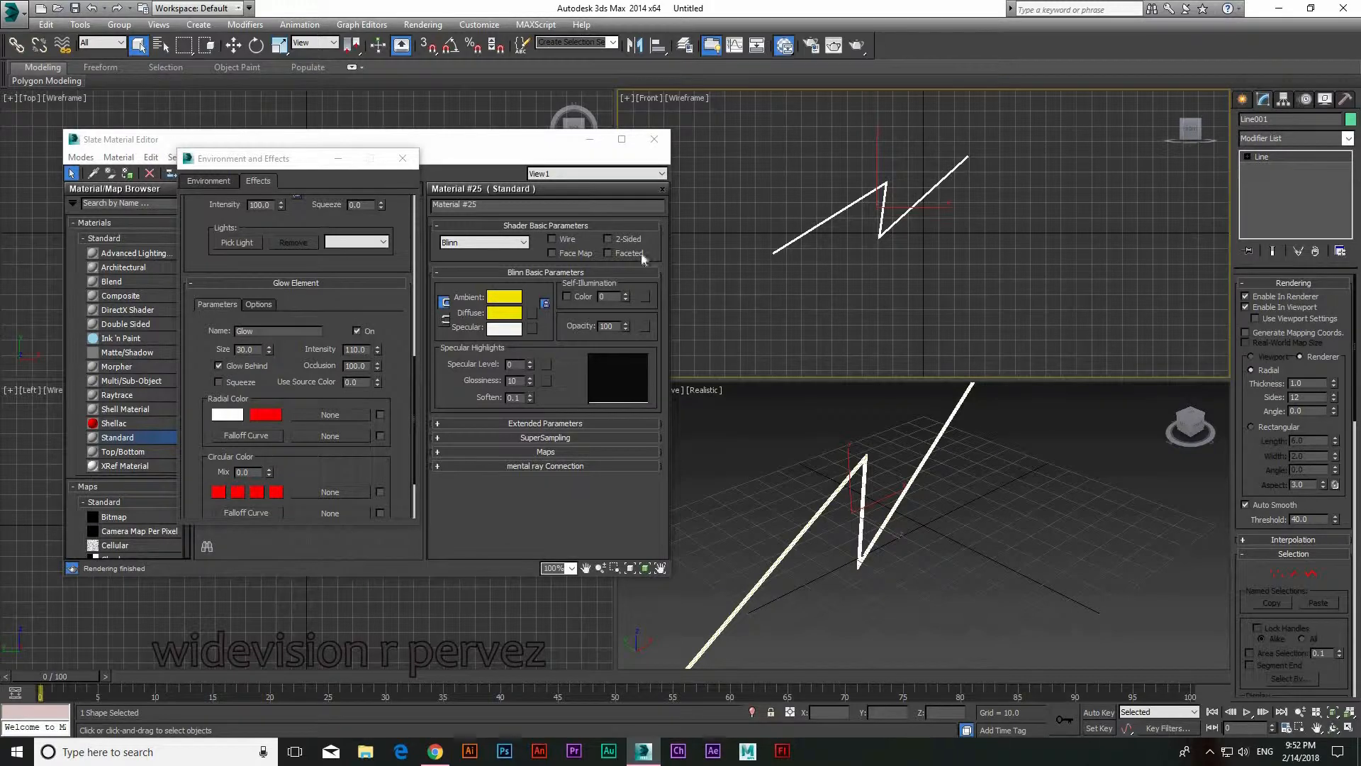
Test-render the Front view to check the thickened line with its glow, and close the rendered image
{"action": "left_click", "coordinate": [857, 45]}
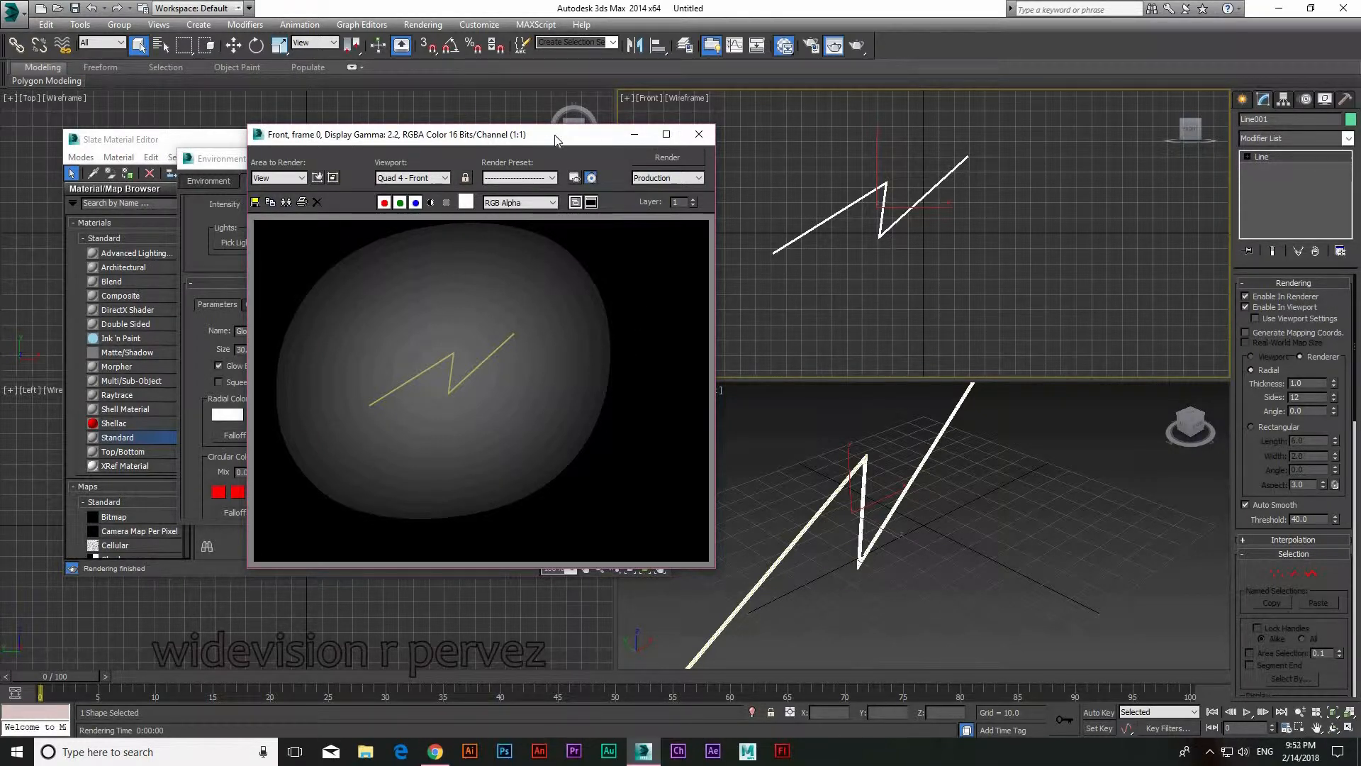
{"action": "left_click_drag", "start_coordinate": [555, 140], "coordinate": [1151, 244]}
{"action": "left_click", "coordinate": [1295, 238]}
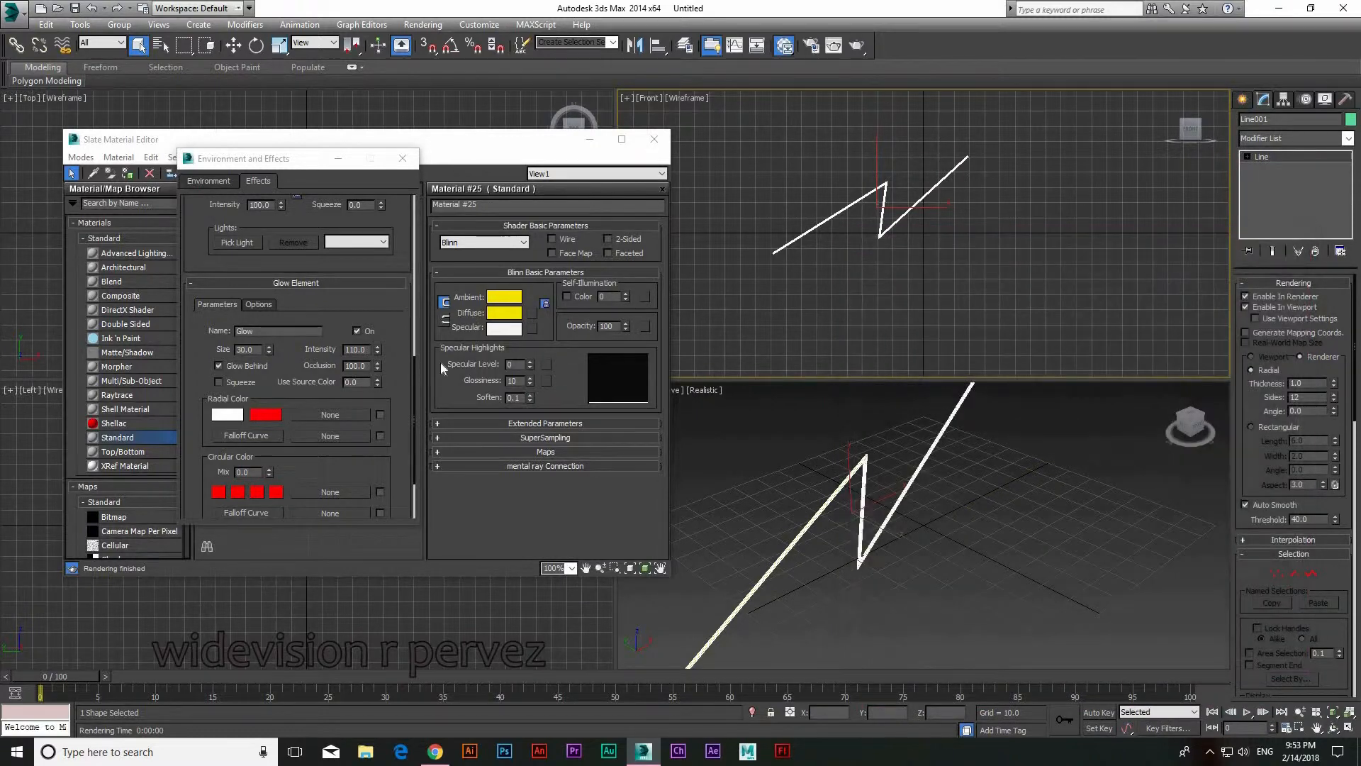
Set the Glow element's size to 0.2 and render the Front view, keeping the rendered image beside the effect settings
{"action": "left_click", "coordinate": [260, 350]}
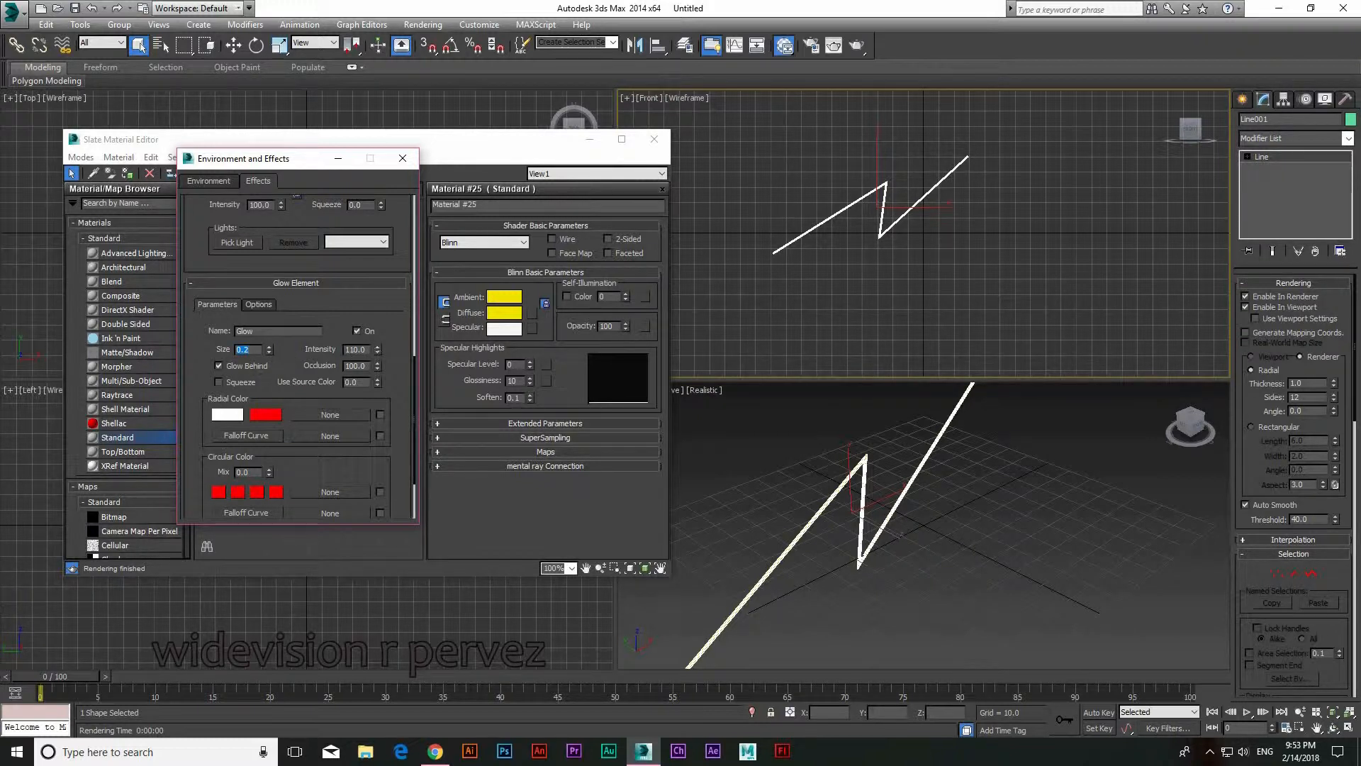
{"action": "left_click", "coordinate": [857, 45]}
{"action": "left_click_drag", "start_coordinate": [1095, 241], "coordinate": [1054, 108]}
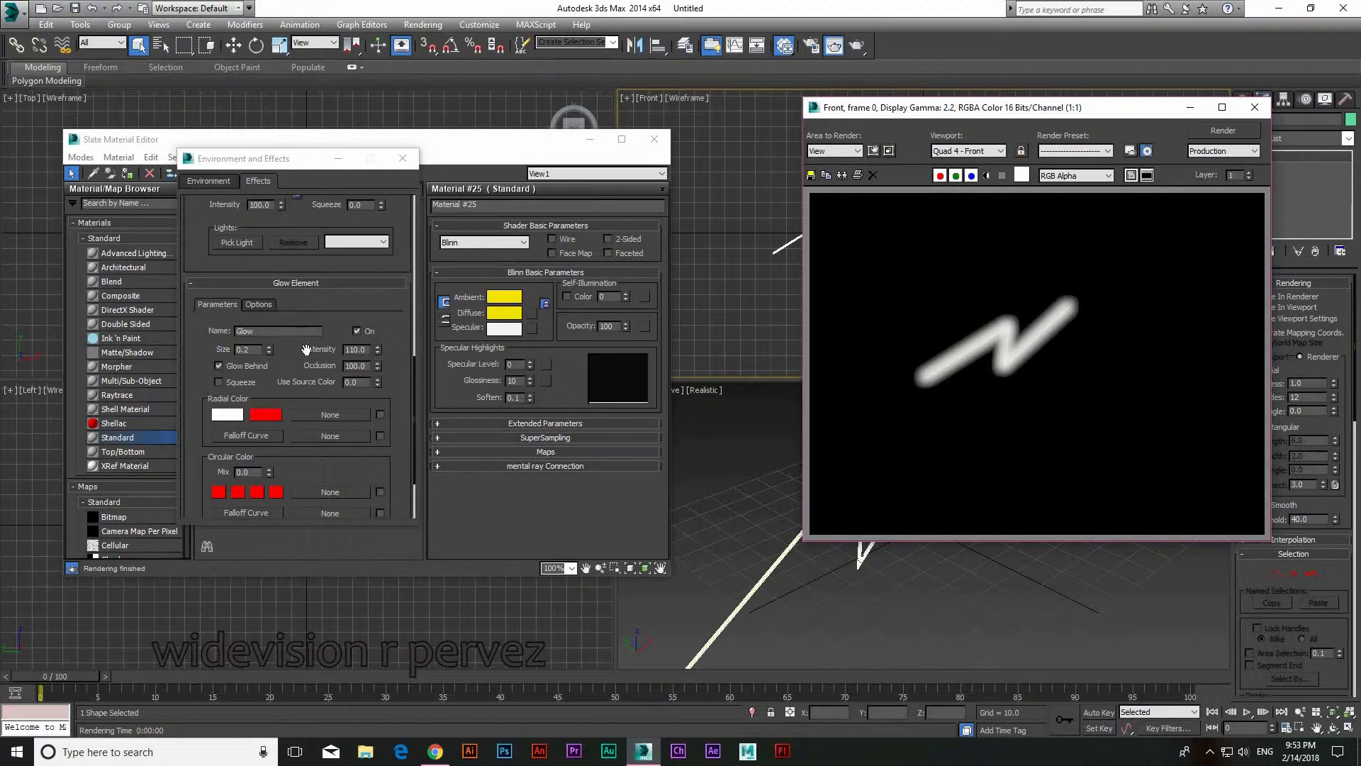
Set the Glow element's intensity to 40 and render the Front view again
{"action": "double_click", "coordinate": [363, 348]}
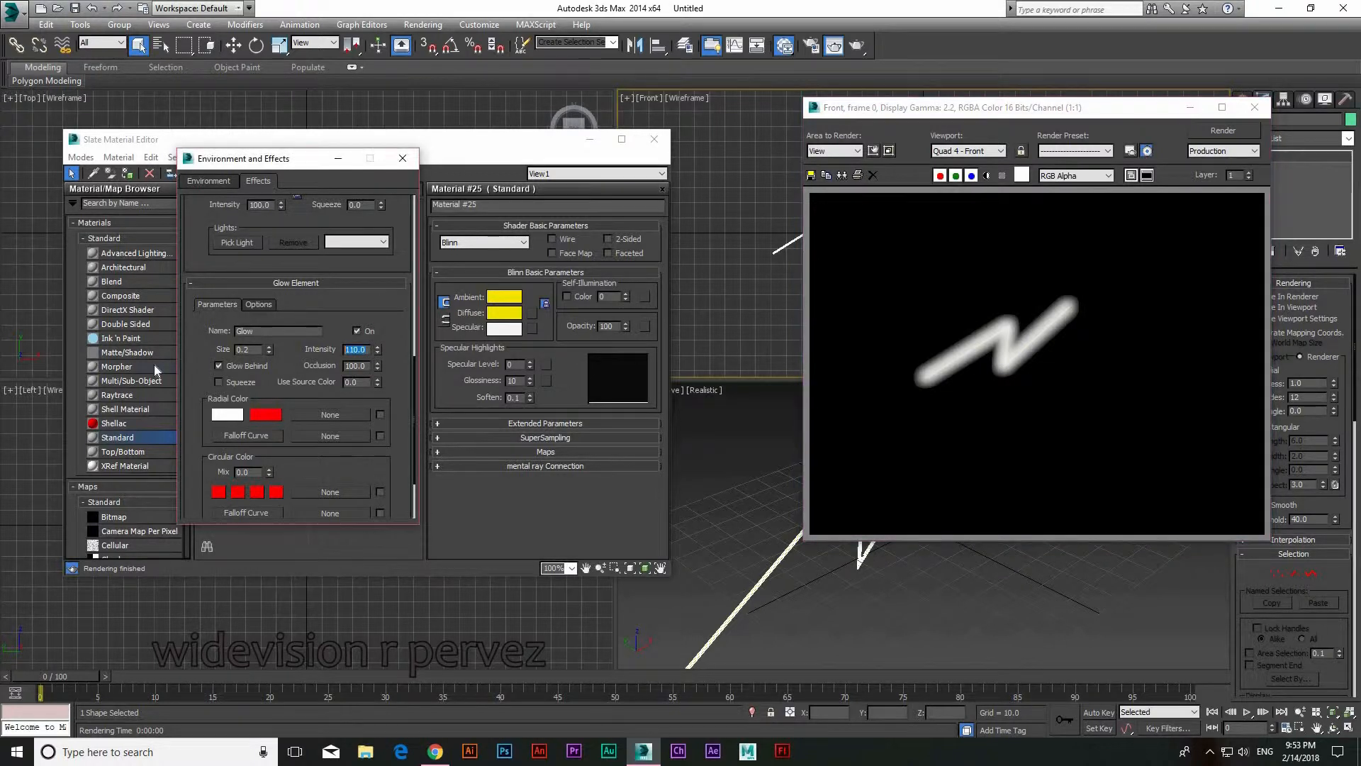
{"action": "type", "text": "40.0"}
{"action": "left_click", "coordinate": [1223, 131]}
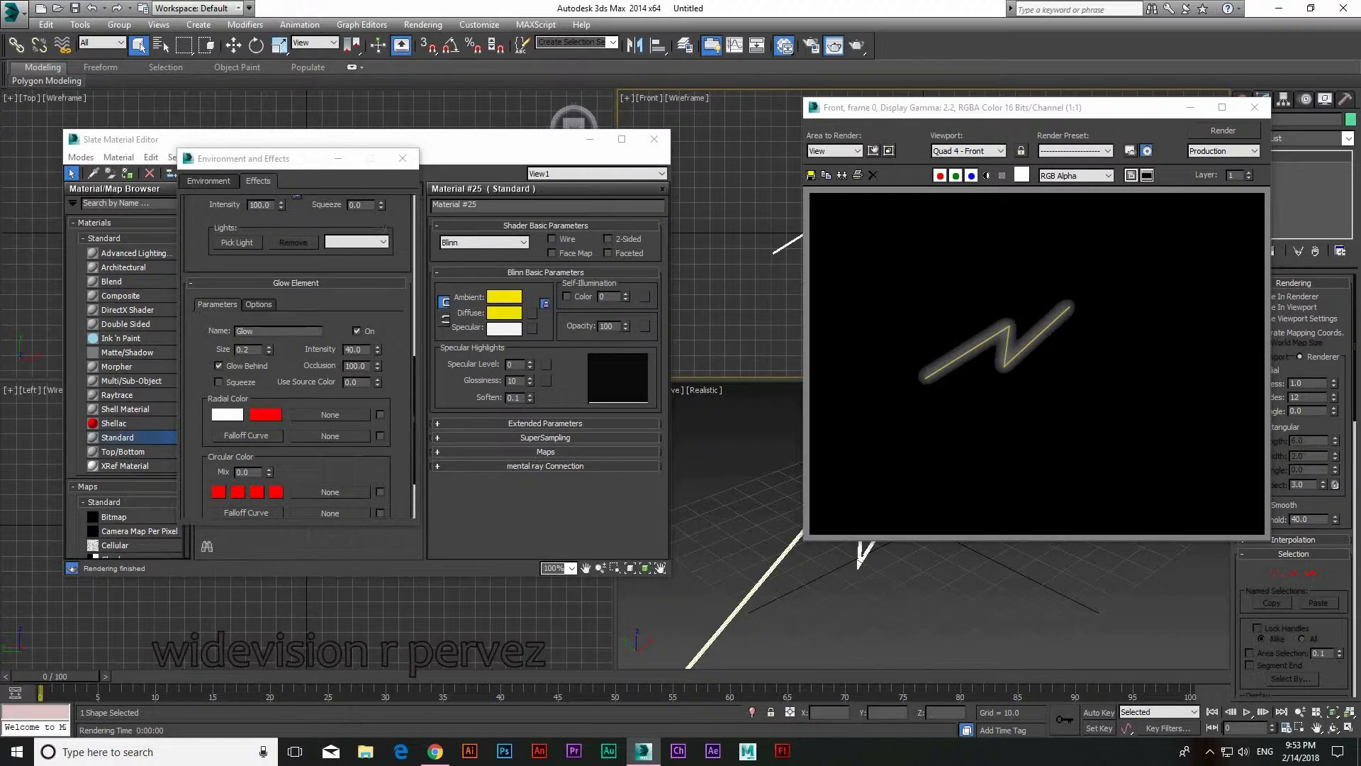
Set the Glow element's Use Source Color to 55 and re-render the Front view
{"action": "left_click_drag", "start_coordinate": [417, 165], "coordinate": [590, 176]}
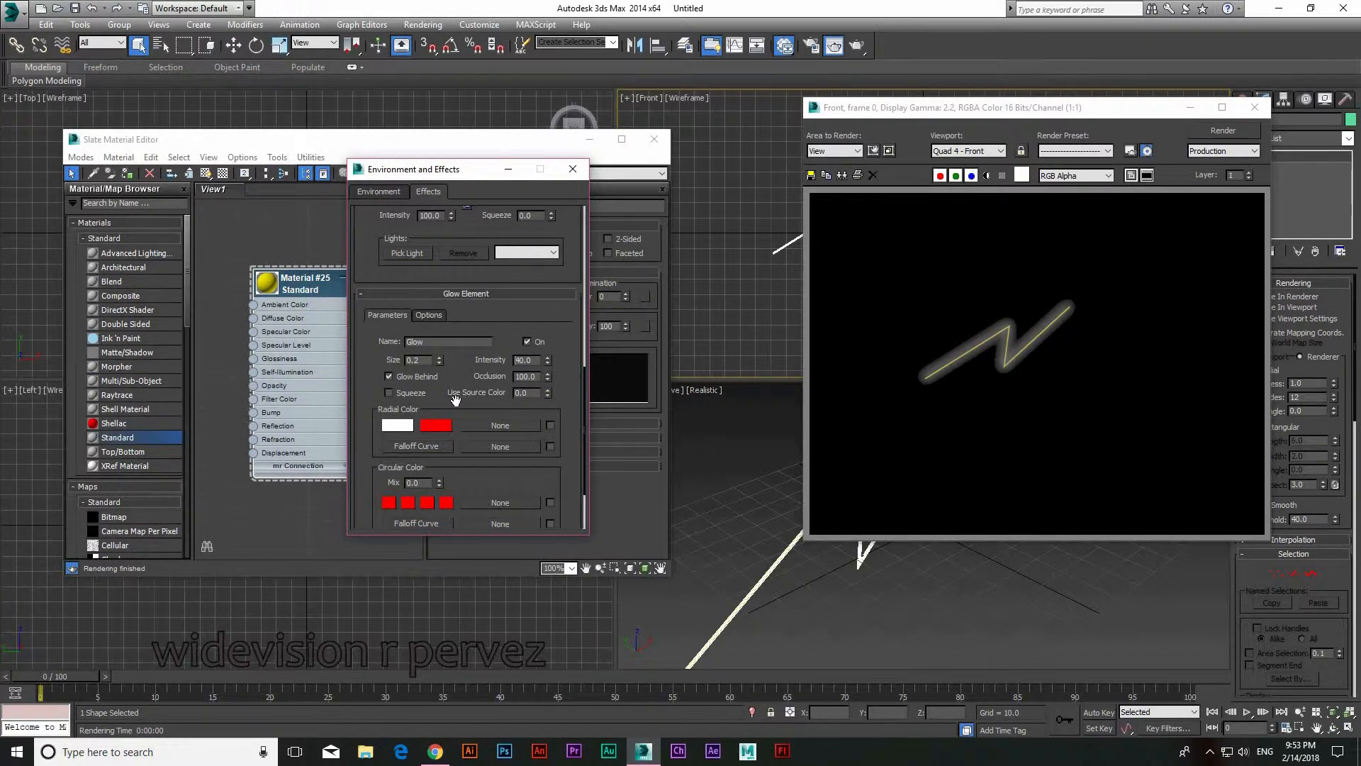
{"action": "left_click_drag", "start_coordinate": [548, 390], "coordinate": [544, 350]}
{"action": "left_click", "coordinate": [1224, 131]}
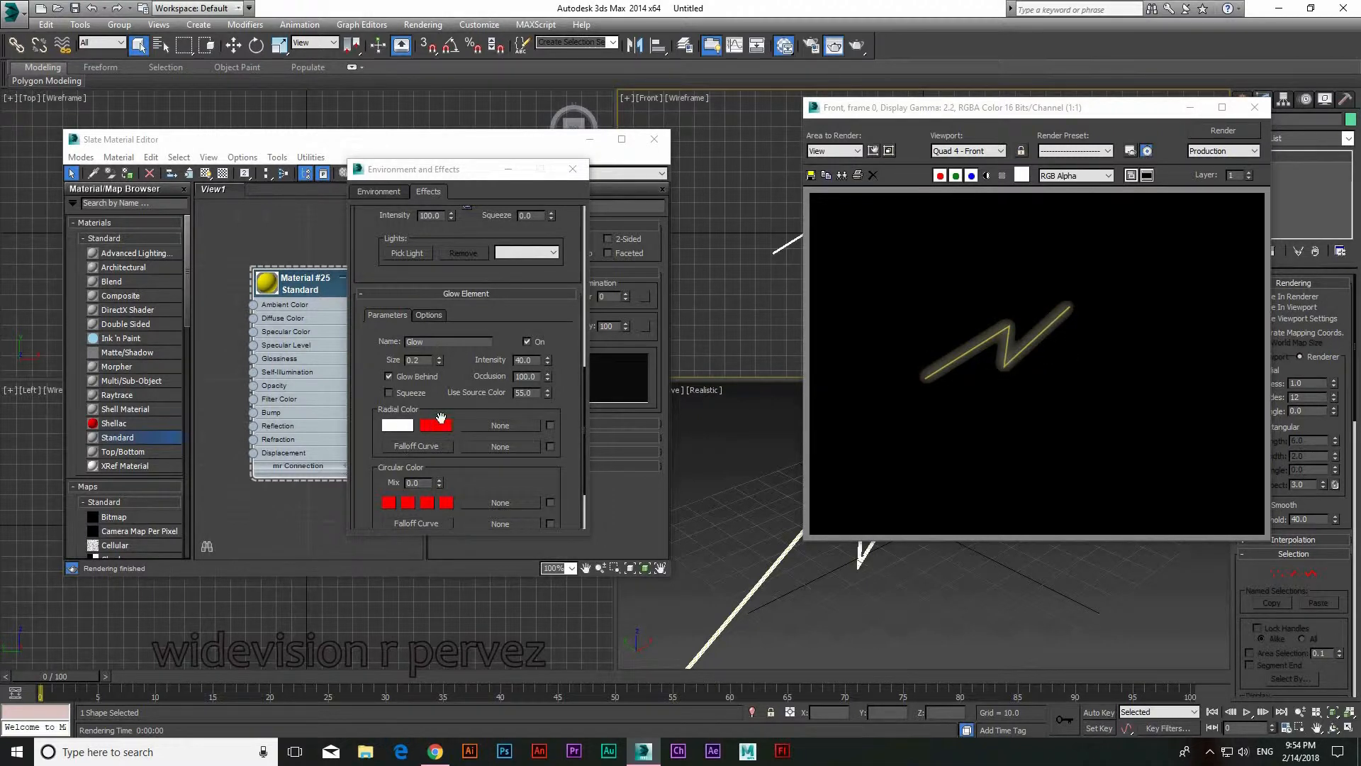
Change the glow's radial center color from white to a saturated pink and render the Front view with it
{"action": "left_click", "coordinate": [399, 425]}
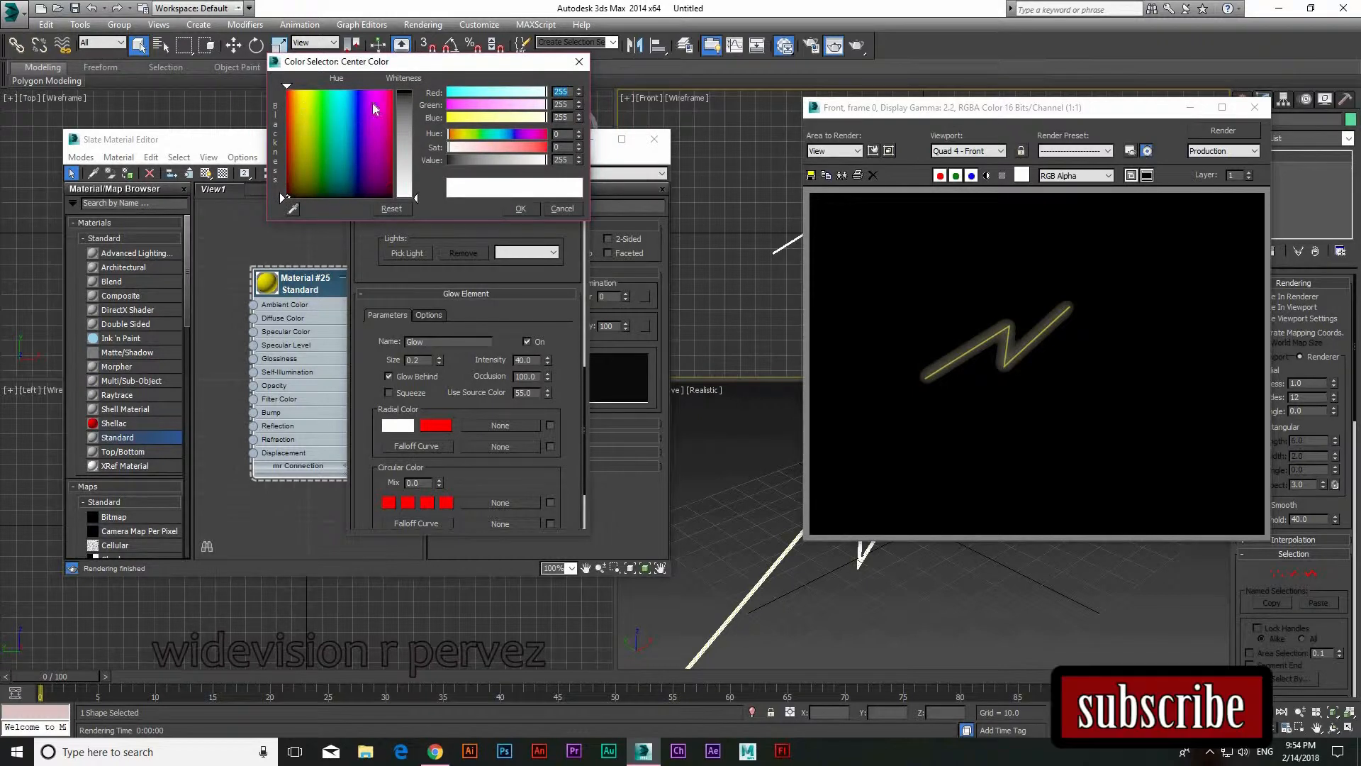
{"action": "left_click_drag", "start_coordinate": [387, 101], "coordinate": [389, 90]}
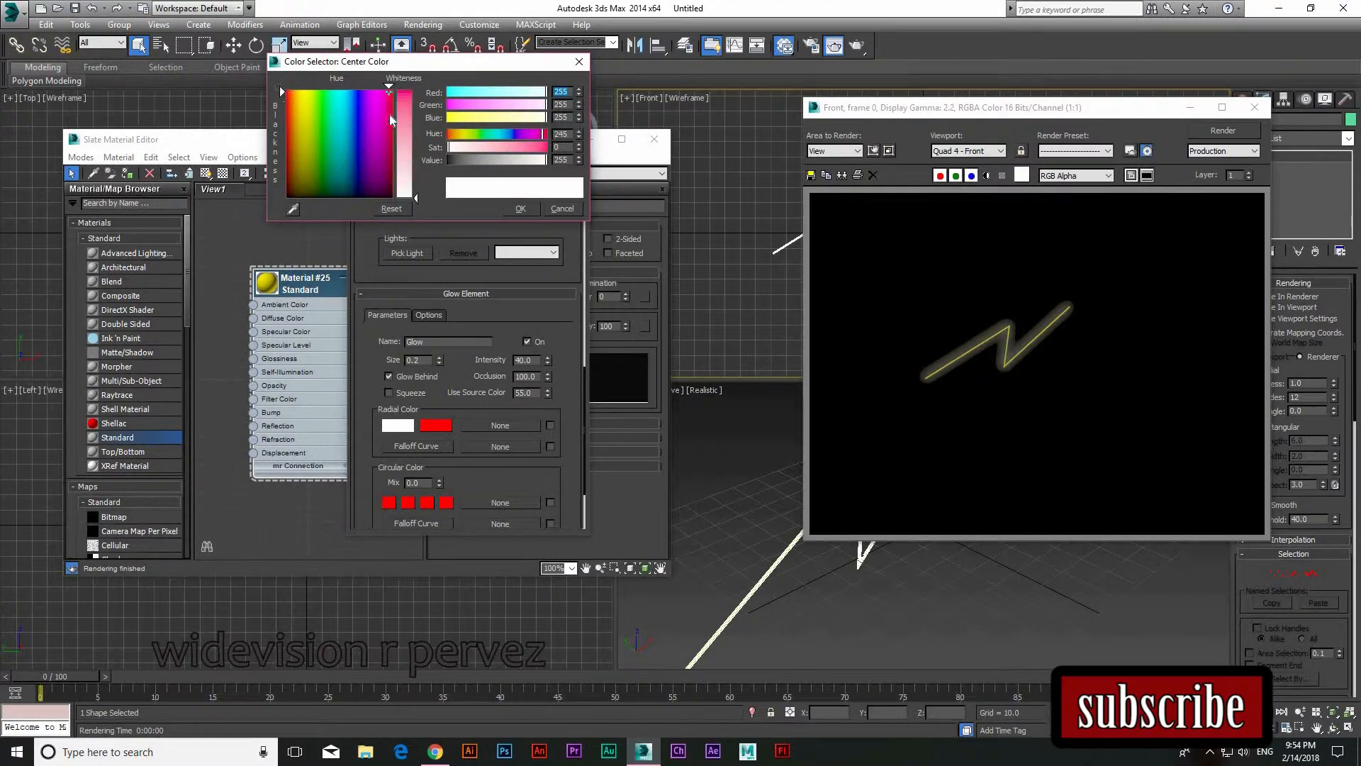
{"action": "left_click_drag", "start_coordinate": [418, 195], "coordinate": [416, 92]}
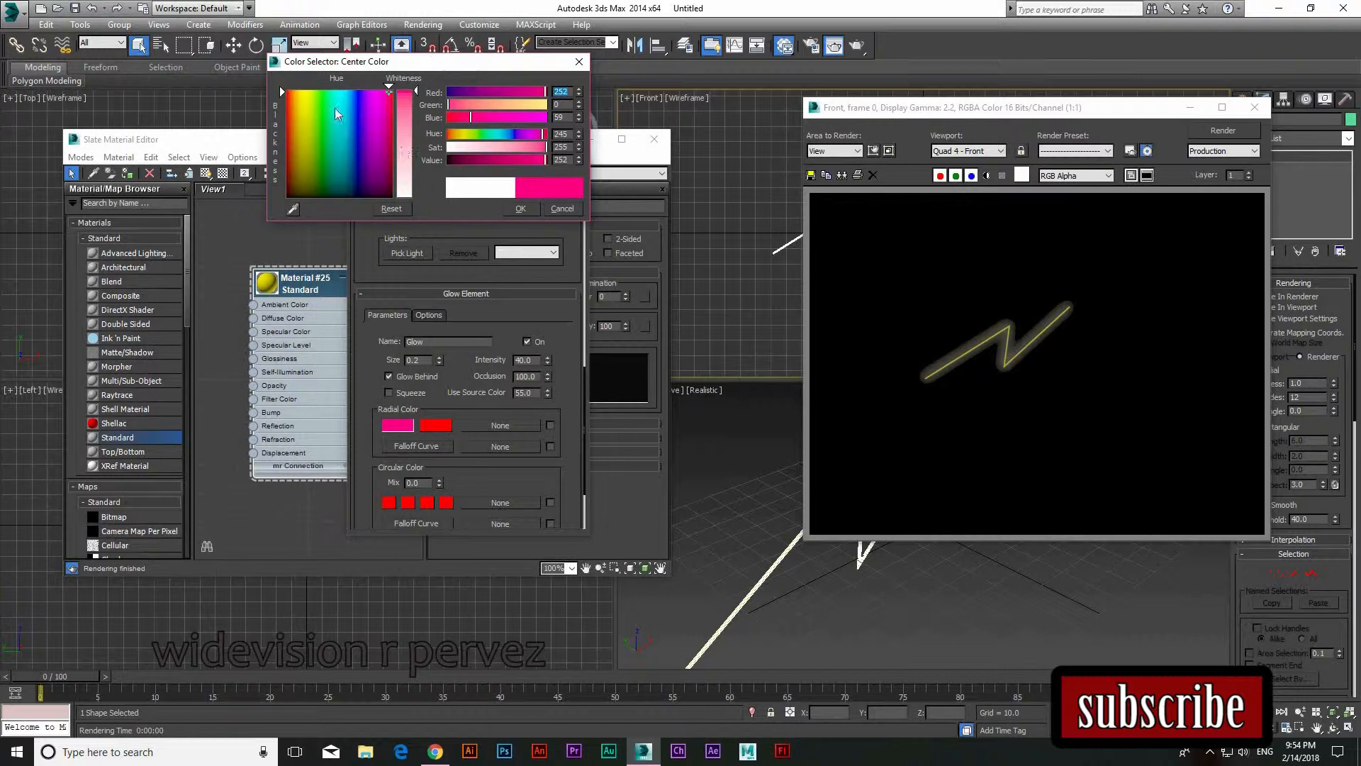
{"action": "left_click", "coordinate": [390, 96]}
{"action": "left_click", "coordinate": [519, 209]}
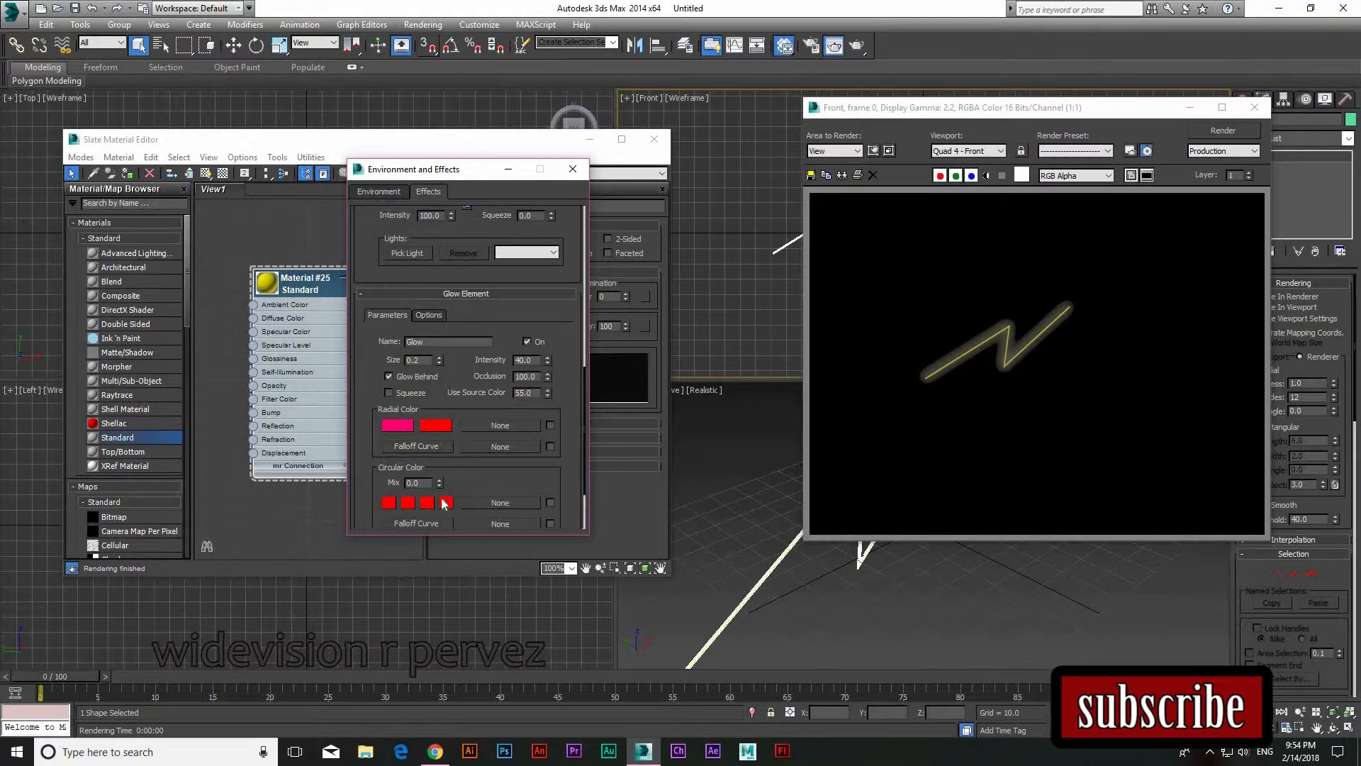
{"action": "left_click", "coordinate": [1224, 132]}
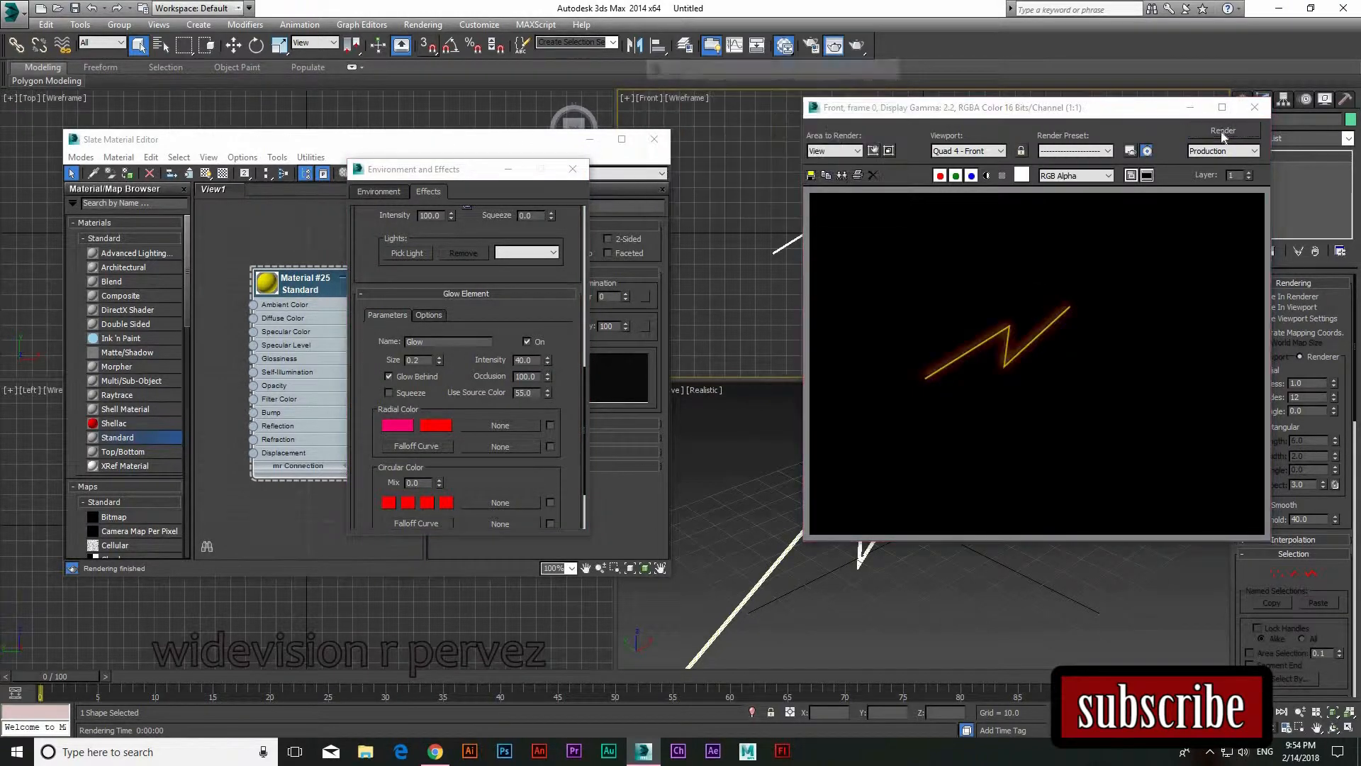
Examine the glow around the zigzag line up close in the rendered image, and return to the 1:1 view
{"action": "scroll", "coordinate": [1039, 388], "scroll_direction": "up", "scroll_amount": 1}
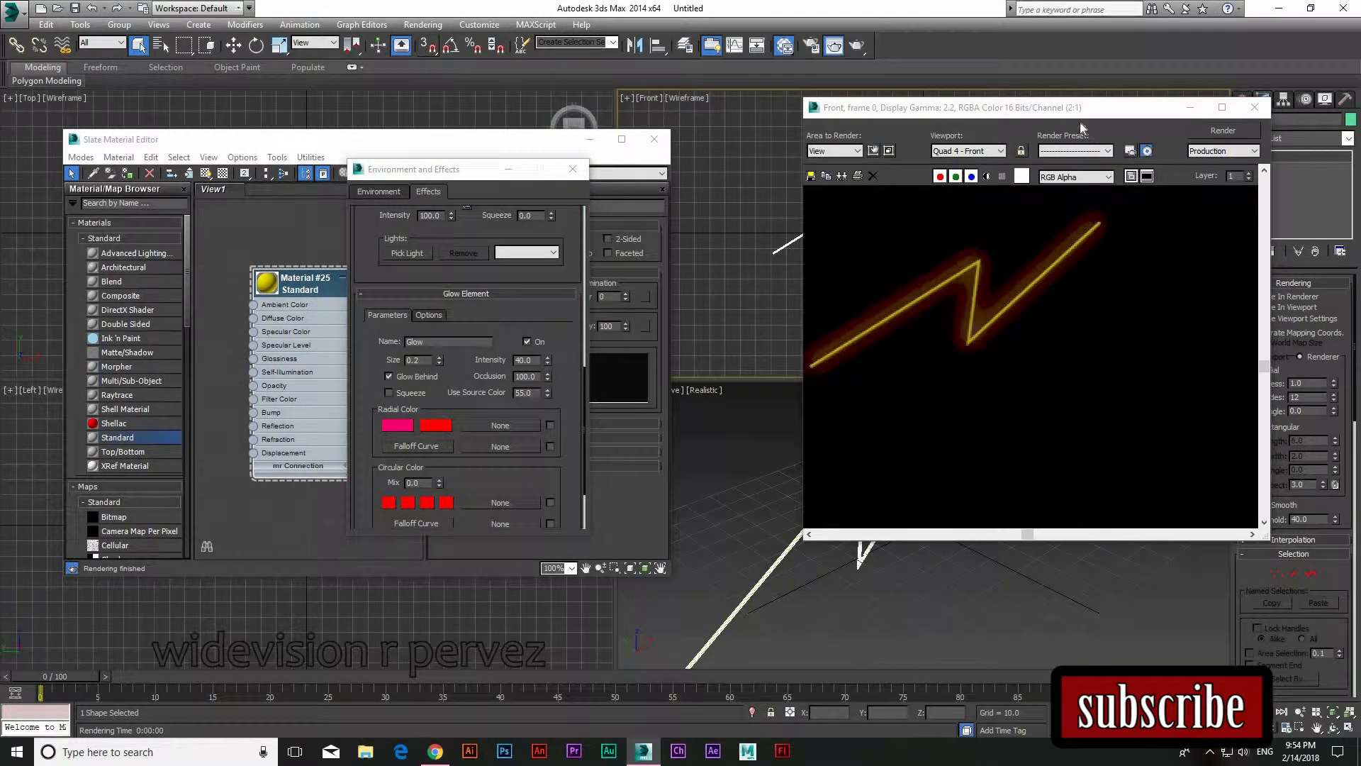
{"action": "middle_click_drag", "start_coordinate": [1028, 329], "coordinate": [1104, 376]}
{"action": "scroll", "coordinate": [1050, 415], "scroll_direction": "down", "scroll_amount": 1}
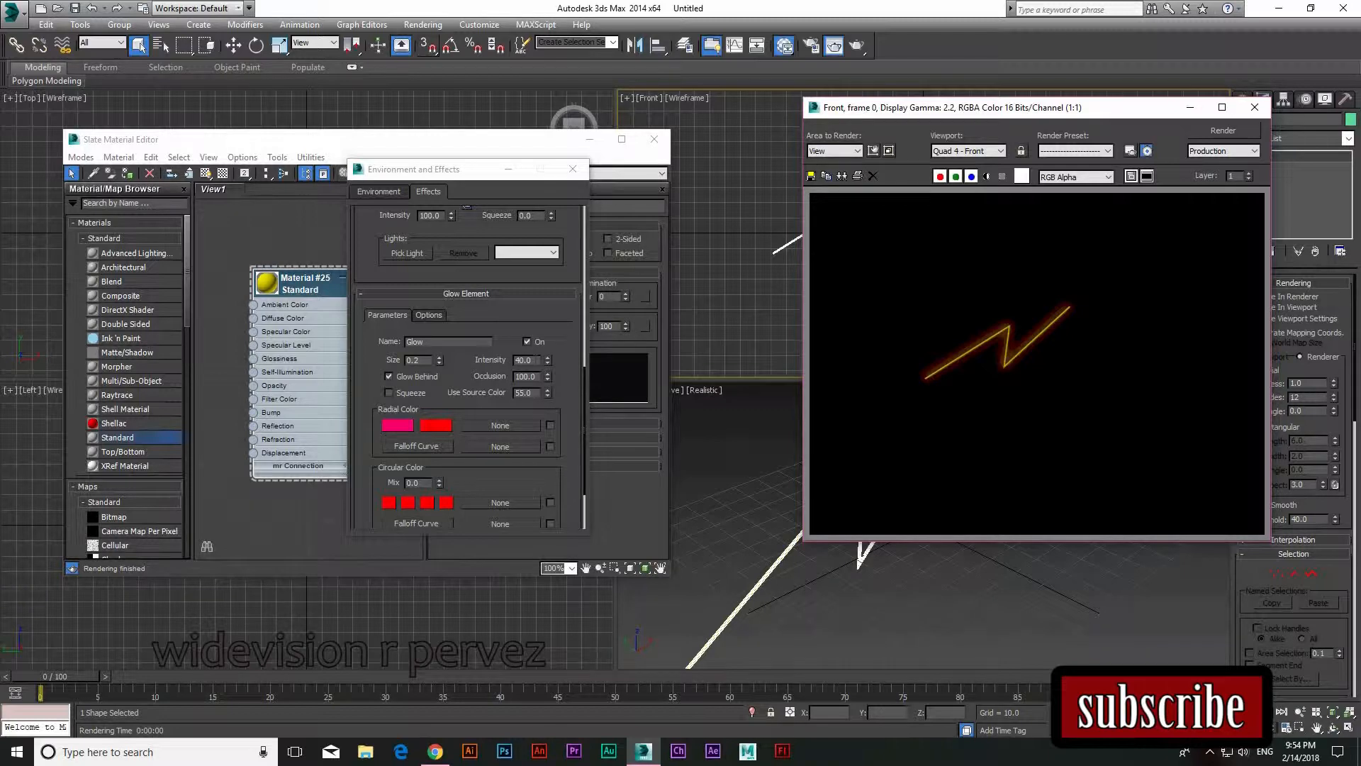
Review the yellow material's node and its Material ID channel choices, and bring the rendered image beside the viewports
{"action": "left_click_drag", "start_coordinate": [487, 169], "coordinate": [591, 206]}
{"action": "left_click_drag", "start_coordinate": [296, 294], "coordinate": [311, 266]}
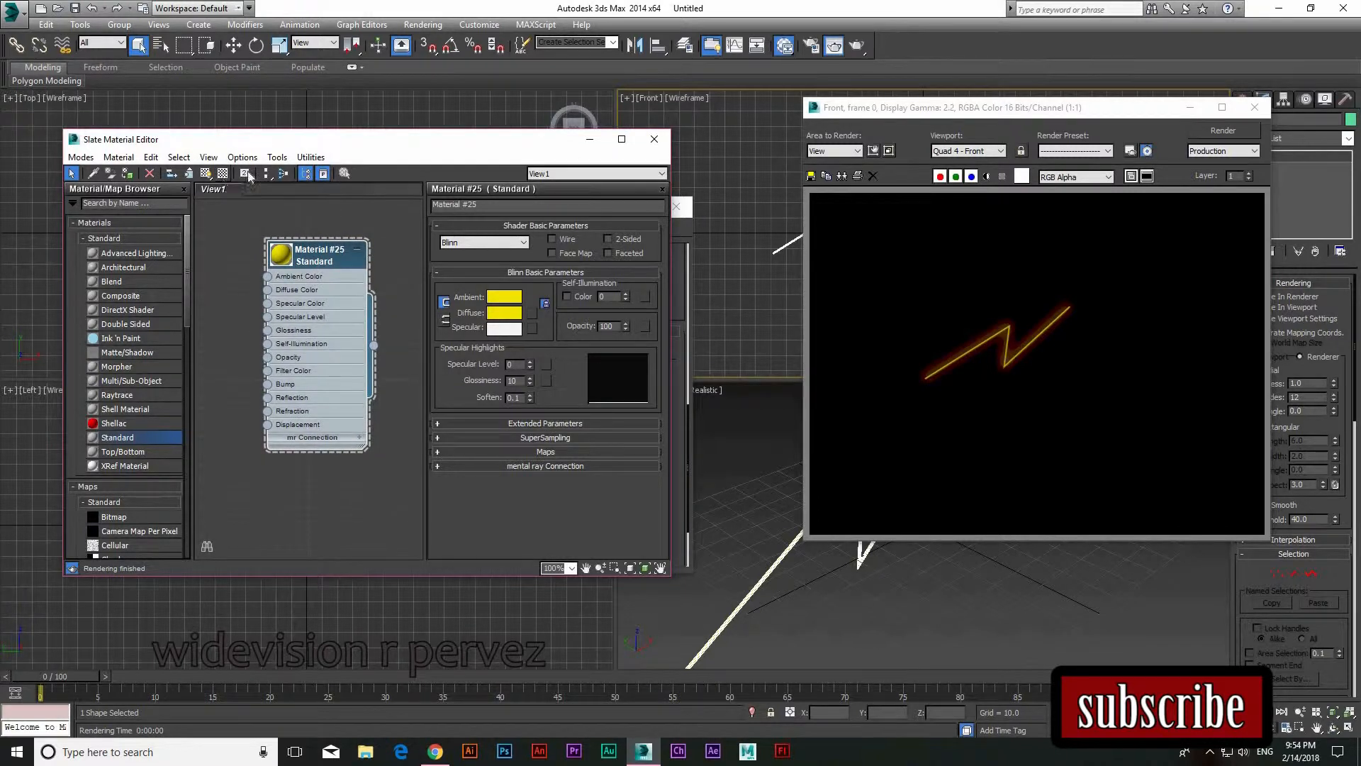
{"action": "left_click_drag", "start_coordinate": [244, 173], "coordinate": [227, 269]}
{"action": "left_click_drag", "start_coordinate": [1119, 107], "coordinate": [484, 147]}
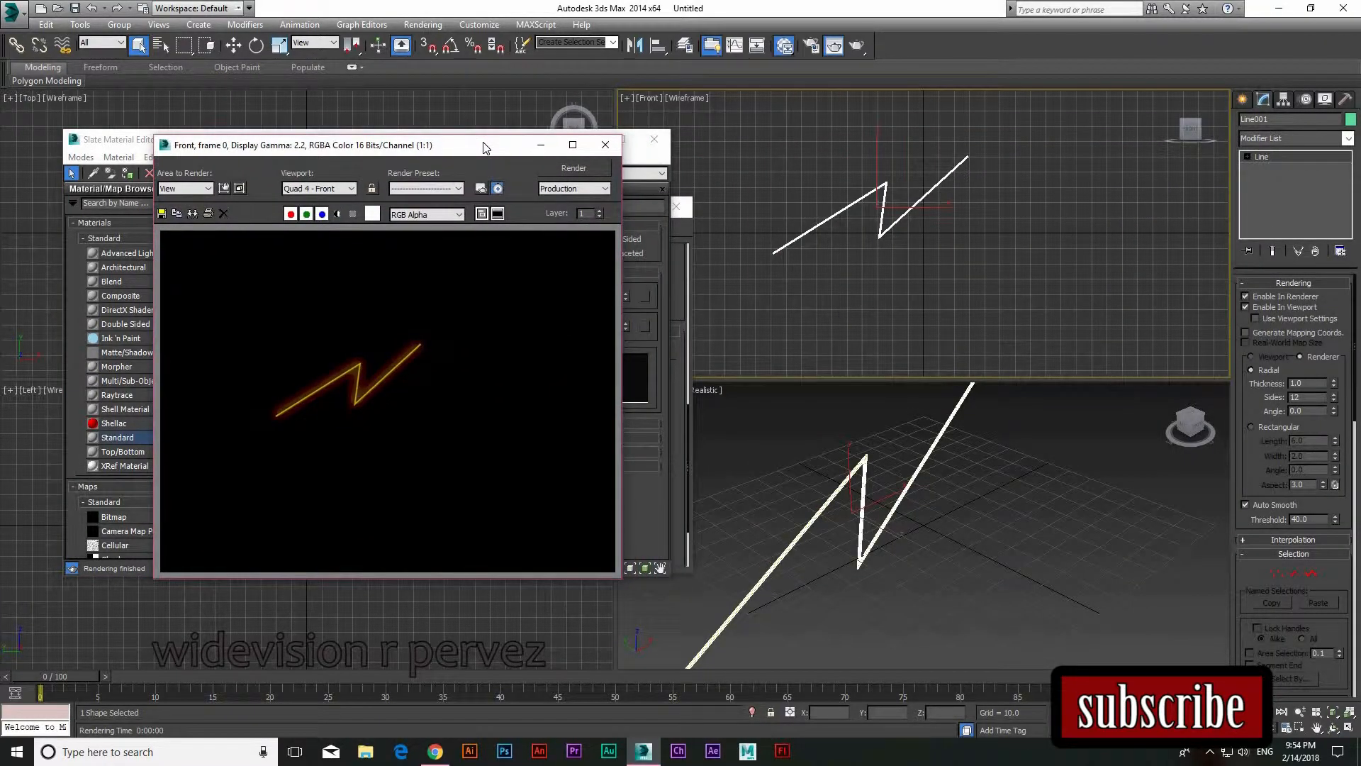